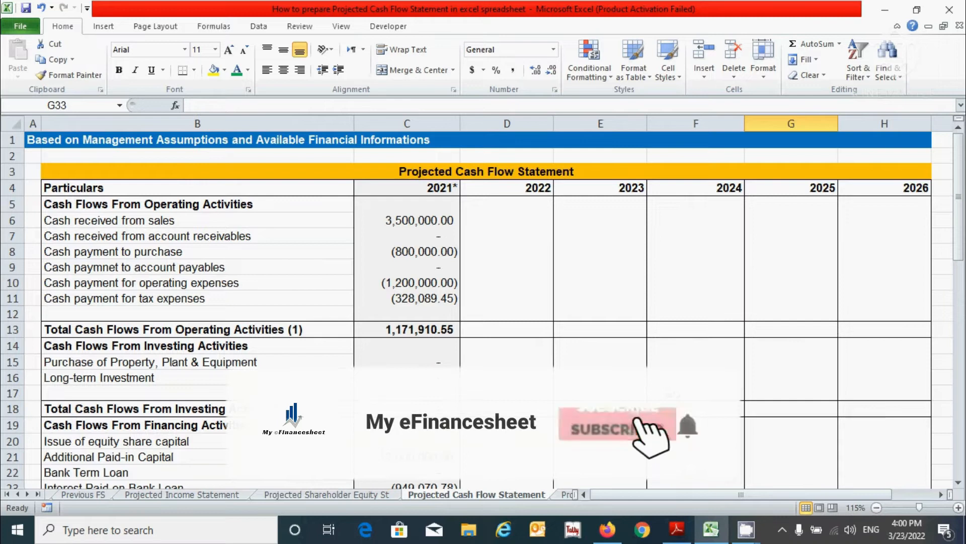
- Compare the 2021 column of the projected cash flow statement with the Cash Flow Statement on the Previous FS sheet
{"action": "left_click_drag", "start_coordinate": [133, 198], "coordinate": [383, 425]}
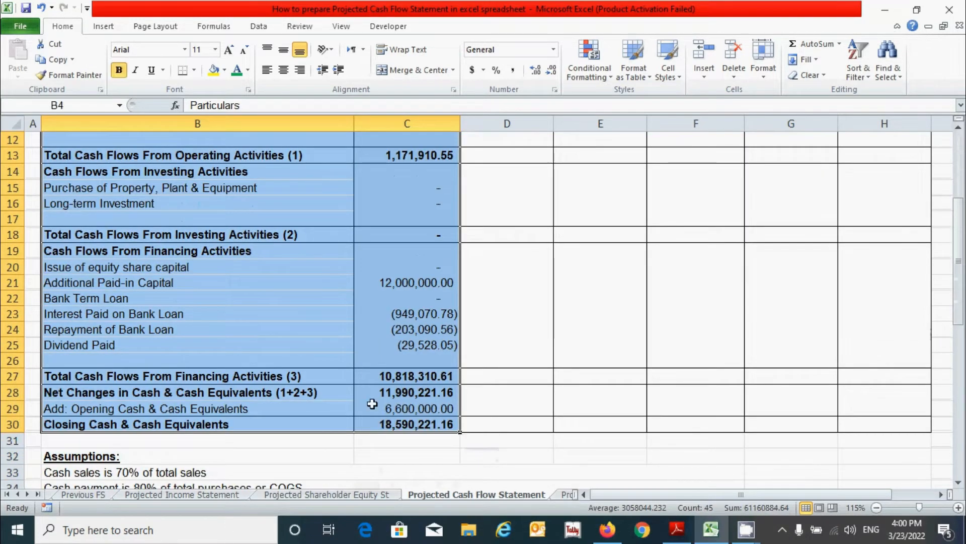
{"action": "scroll", "coordinate": [354, 369], "scroll_direction": "up", "scroll_amount": 4}
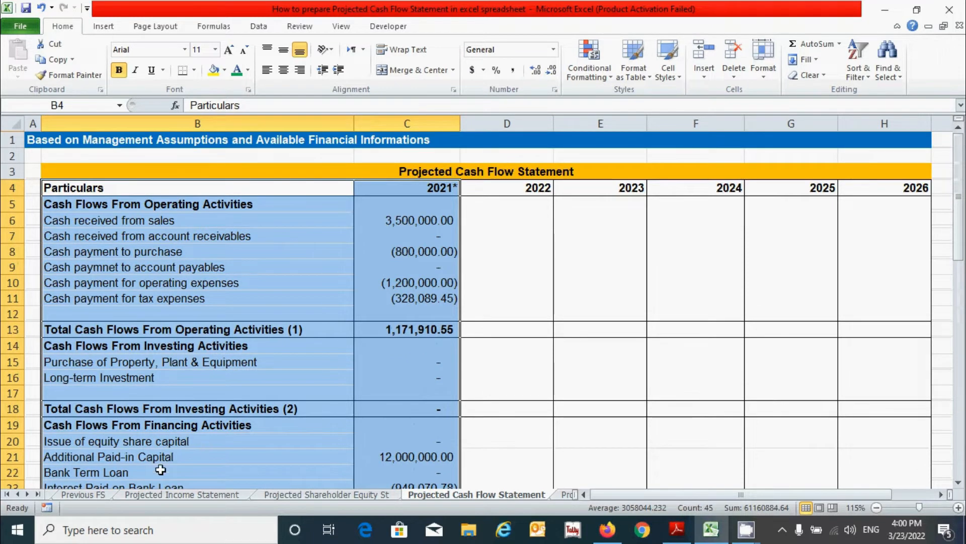
{"action": "left_click", "coordinate": [99, 495]}
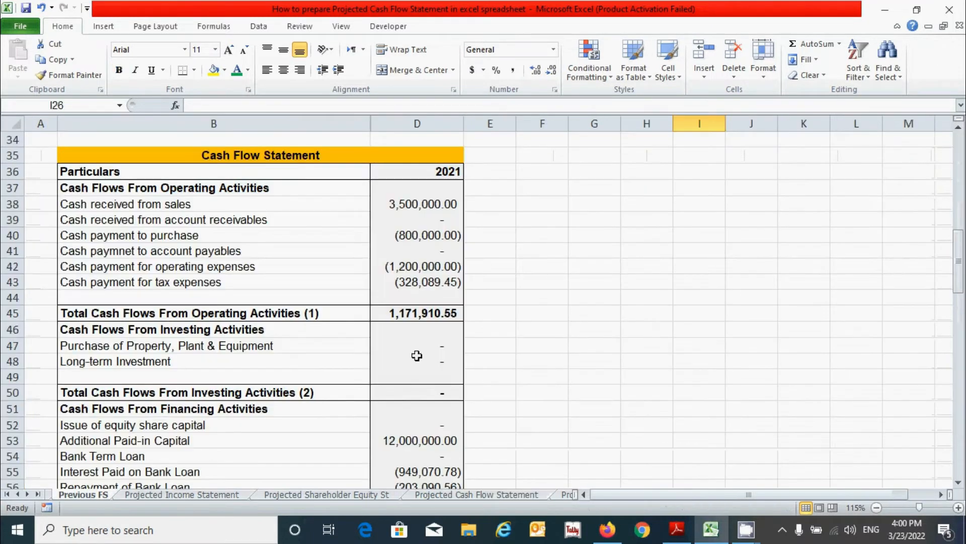
{"action": "scroll", "coordinate": [297, 296], "scroll_direction": "down", "scroll_amount": 3}
{"action": "scroll", "coordinate": [298, 294], "scroll_direction": "up", "scroll_amount": 3}
{"action": "left_click", "coordinate": [477, 494]}
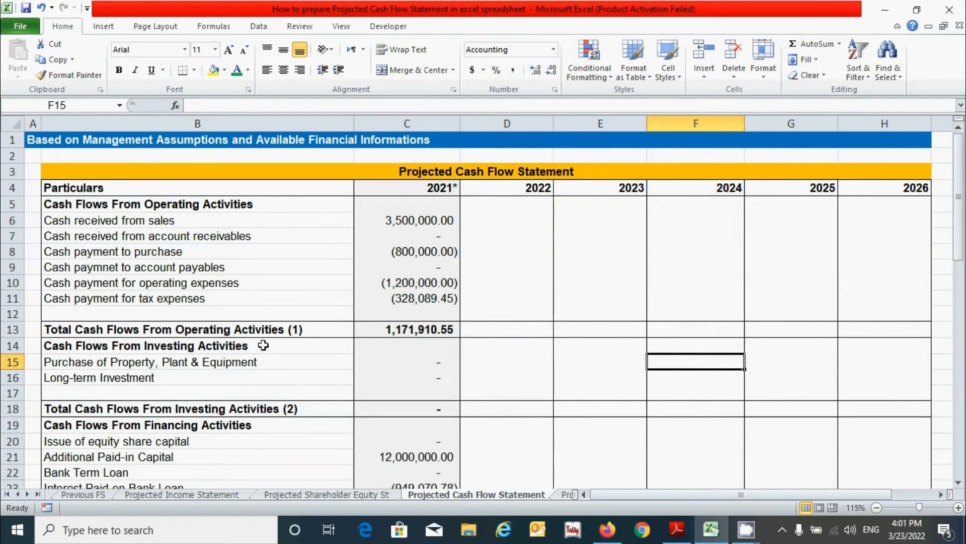
- Review the assumptions and the Bank Term-Loan Yearly EMI Statement below the projected cash flow statement
{"action": "scroll", "coordinate": [273, 308], "scroll_direction": "down", "scroll_amount": 8}
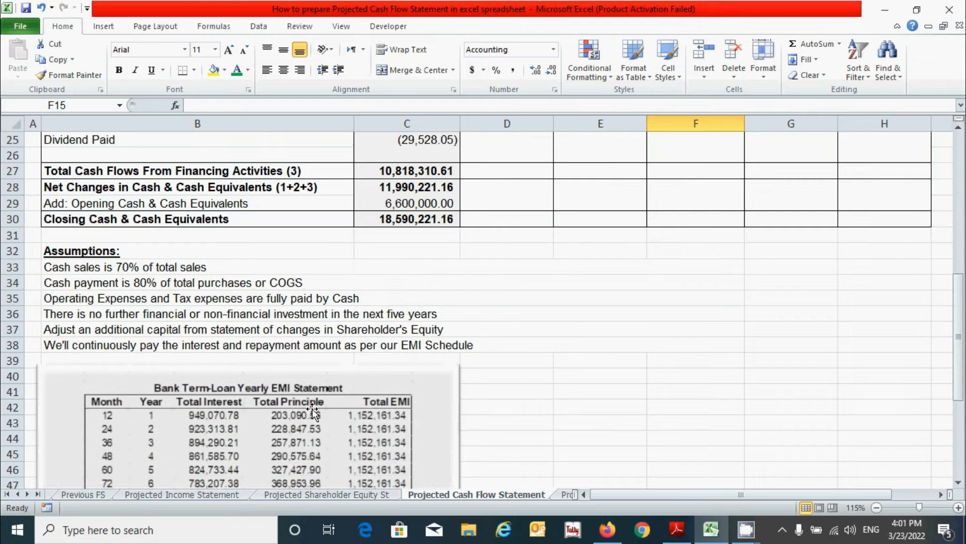
{"action": "scroll", "coordinate": [596, 299], "scroll_direction": "up", "scroll_amount": 4}
{"action": "scroll", "coordinate": [596, 298], "scroll_direction": "up", "scroll_amount": 4}
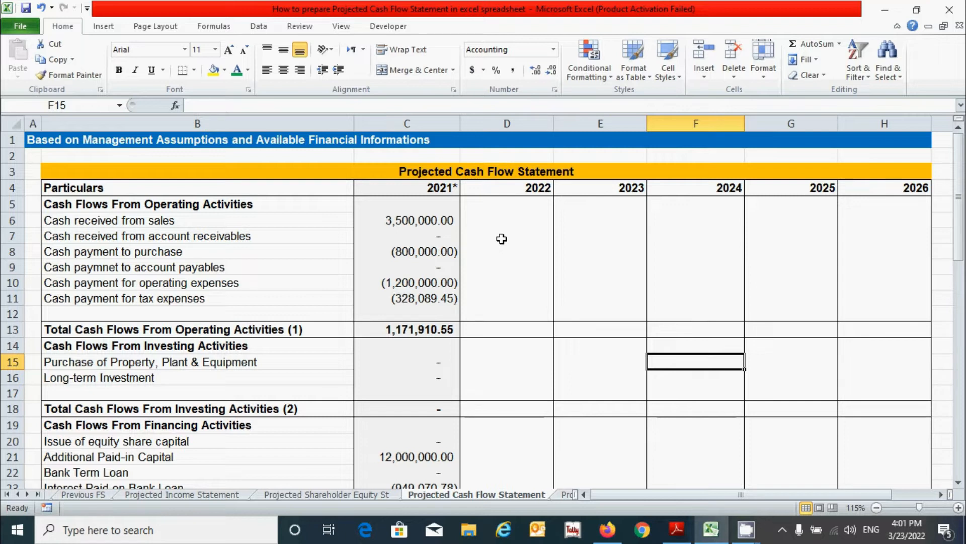
{"action": "scroll", "coordinate": [502, 239], "scroll_direction": "down", "scroll_amount": 7}
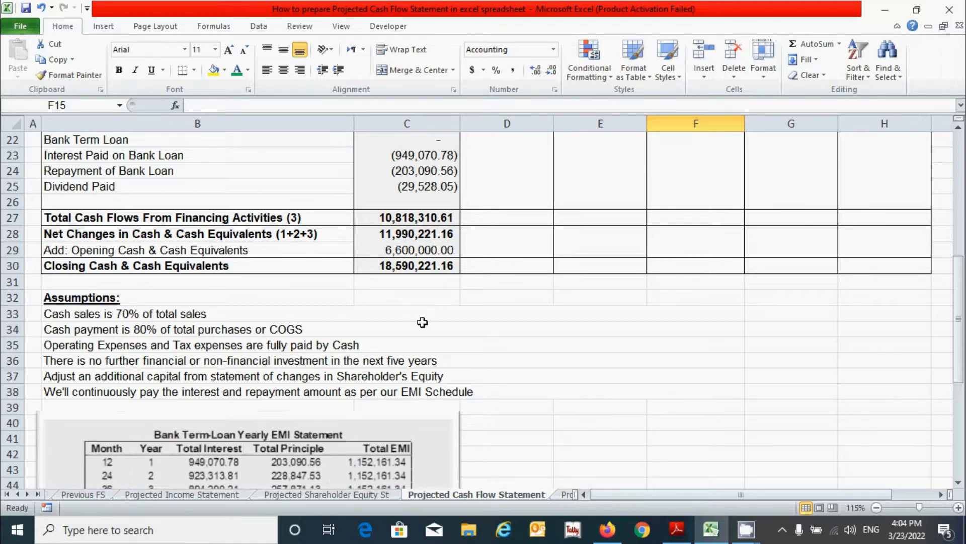
{"action": "scroll", "coordinate": [424, 325], "scroll_direction": "up", "scroll_amount": 1}
{"action": "scroll", "coordinate": [401, 329], "scroll_direction": "down", "scroll_amount": 2}
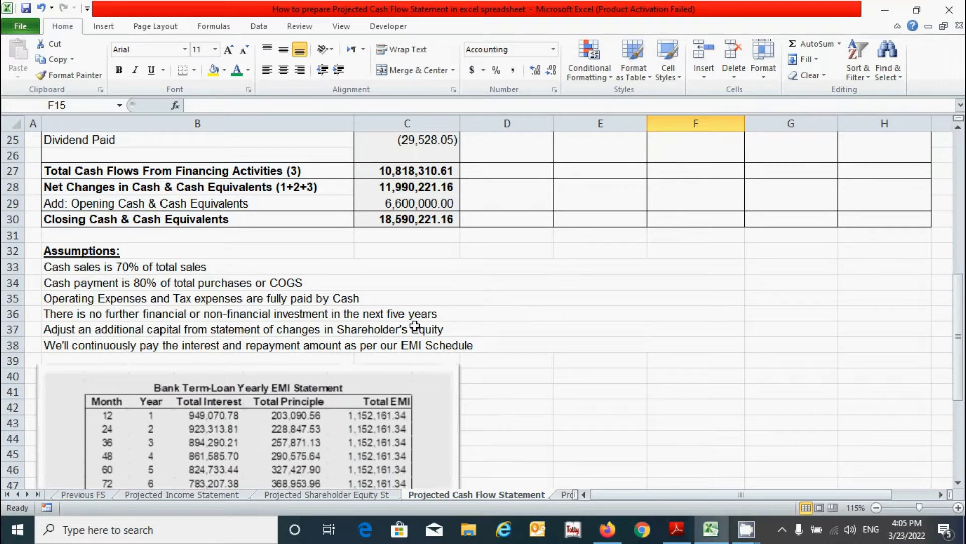
{"action": "scroll", "coordinate": [414, 325], "scroll_direction": "up", "scroll_amount": 2}
{"action": "scroll", "coordinate": [414, 325], "scroll_direction": "up", "scroll_amount": 1}
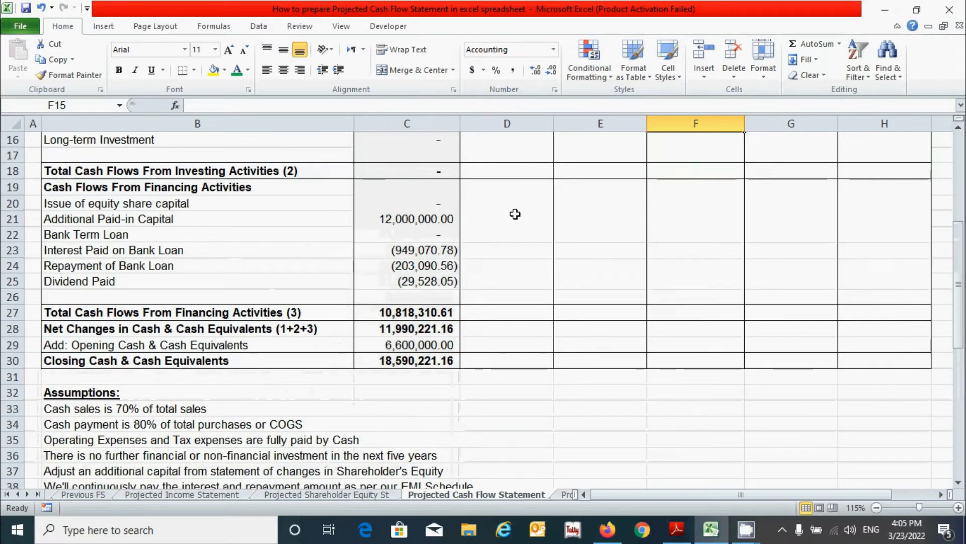
{"action": "scroll", "coordinate": [449, 334], "scroll_direction": "down", "scroll_amount": 3}
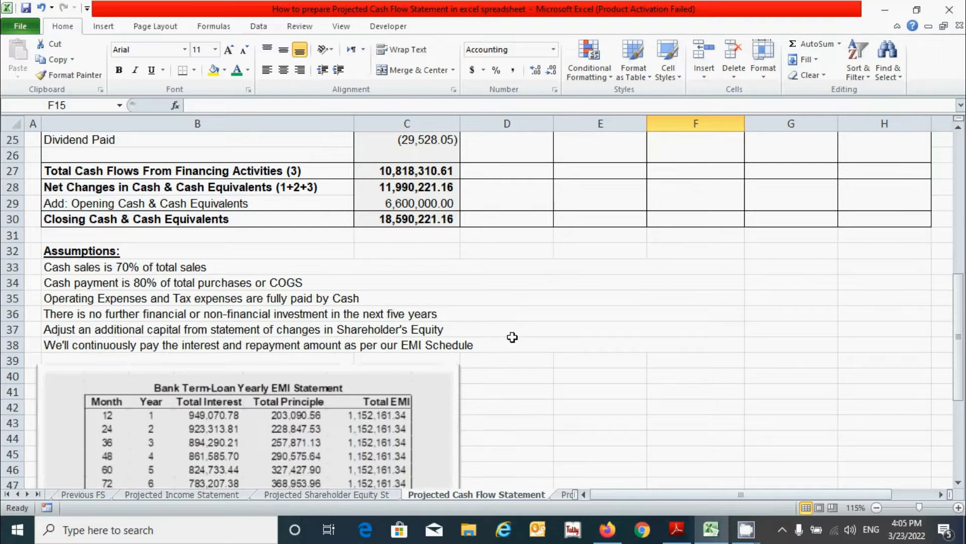
{"action": "scroll", "coordinate": [272, 421], "scroll_direction": "down", "scroll_amount": 2}
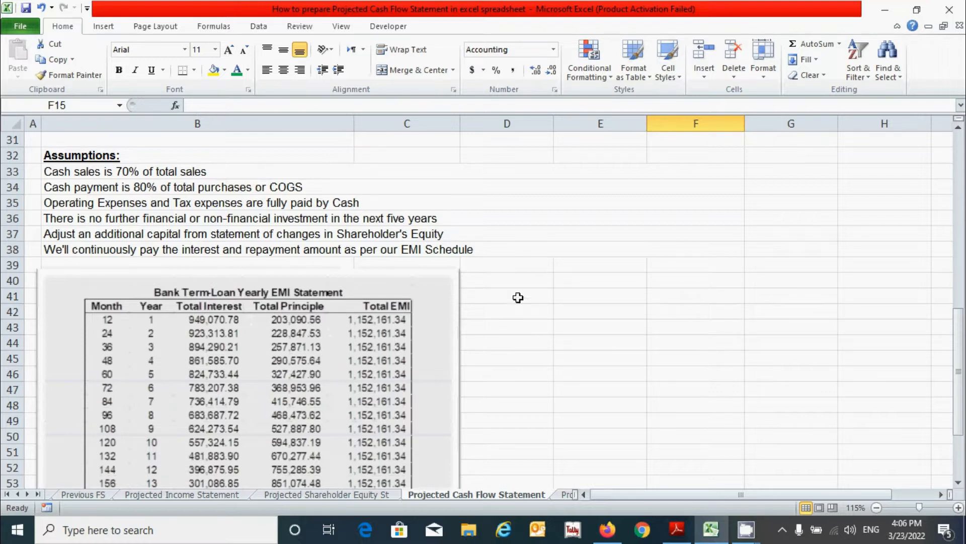
{"action": "scroll", "coordinate": [516, 301], "scroll_direction": "up", "scroll_amount": 6}
{"action": "scroll", "coordinate": [516, 301], "scroll_direction": "up", "scroll_amount": 4}
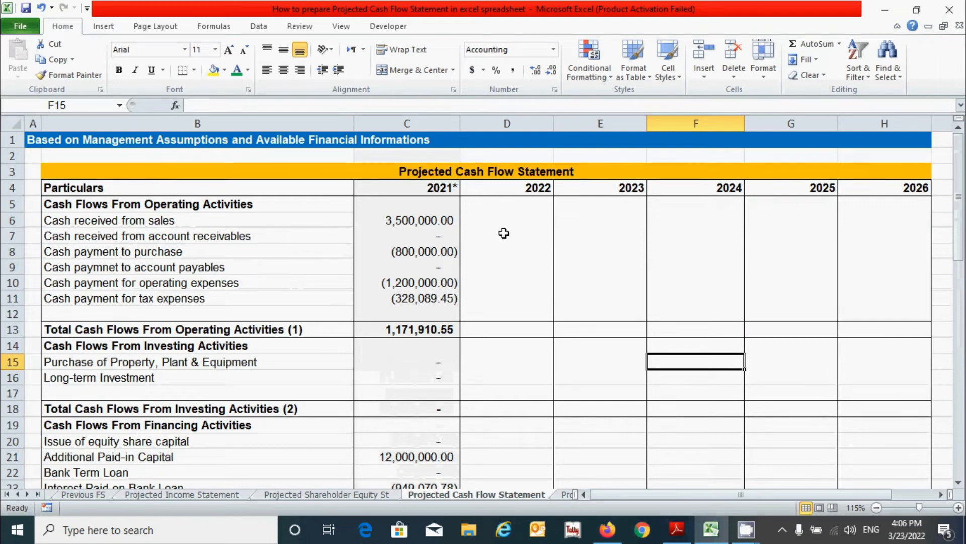
- Calculate 2022 cash received from sales in D6 as the Projected Income Statement's 2022 sales revenue (D5) times 0.70
{"action": "left_click", "coordinate": [511, 220]}
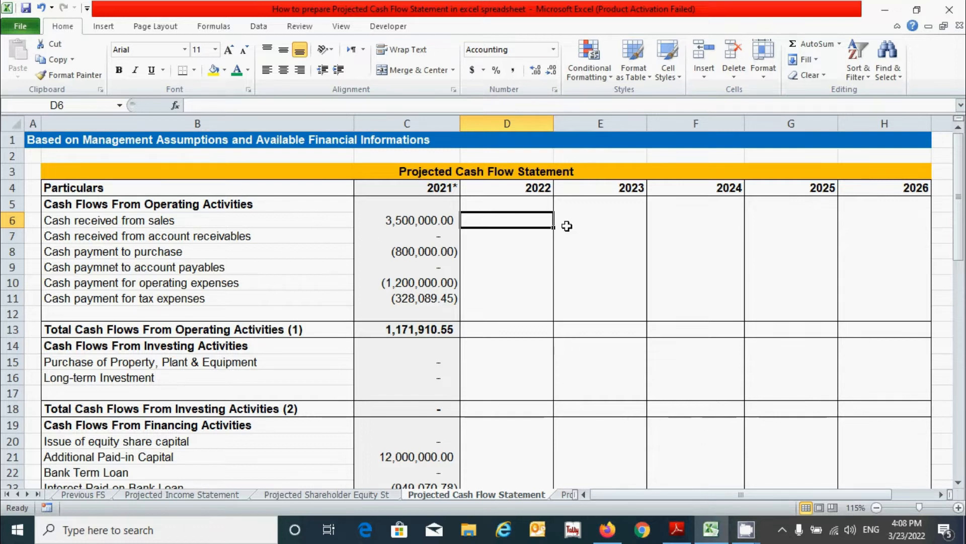
{"action": "scroll", "coordinate": [123, 363], "scroll_direction": "down", "scroll_amount": 6}
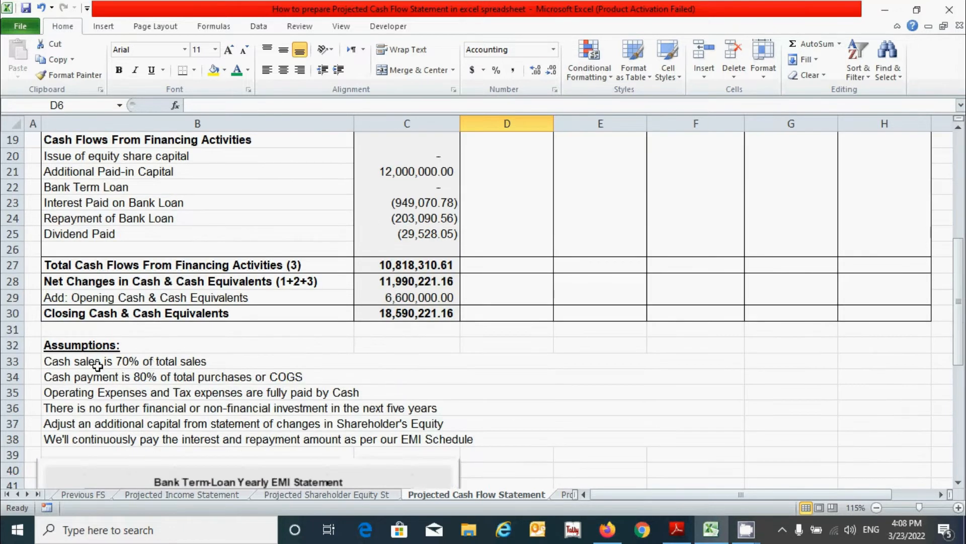
{"action": "scroll", "coordinate": [538, 262], "scroll_direction": "up", "scroll_amount": 1}
{"action": "scroll", "coordinate": [537, 262], "scroll_direction": "up", "scroll_amount": 5}
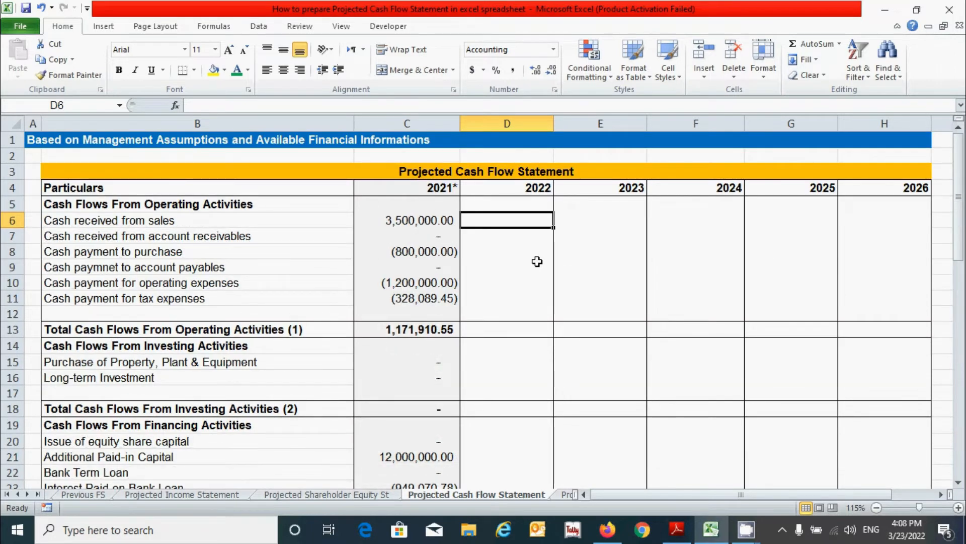
{"action": "type", "text": "="}
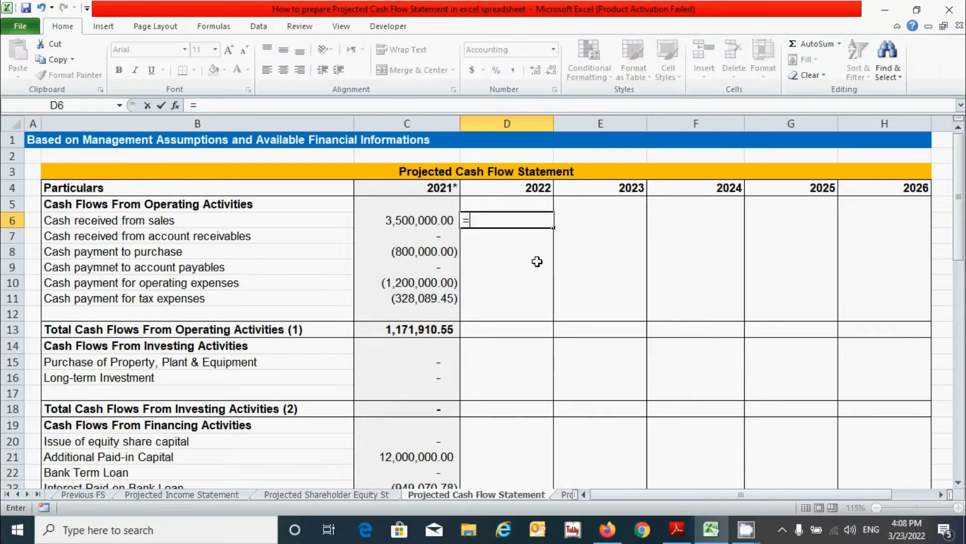
{"action": "scroll", "coordinate": [537, 261], "scroll_direction": "down", "scroll_amount": 4}
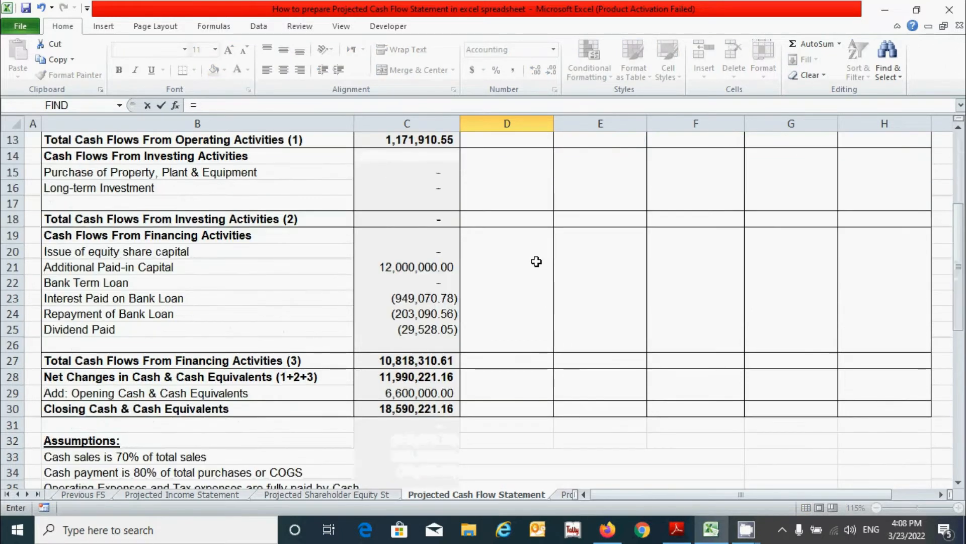
{"action": "scroll", "coordinate": [536, 261], "scroll_direction": "up", "scroll_amount": 3}
{"action": "scroll", "coordinate": [537, 262], "scroll_direction": "up", "scroll_amount": 1}
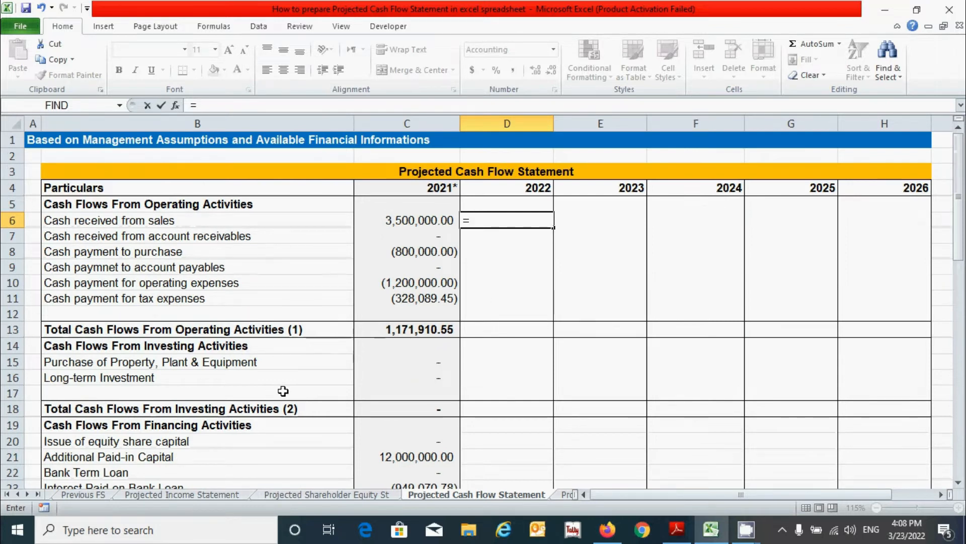
{"action": "left_click", "coordinate": [215, 495]}
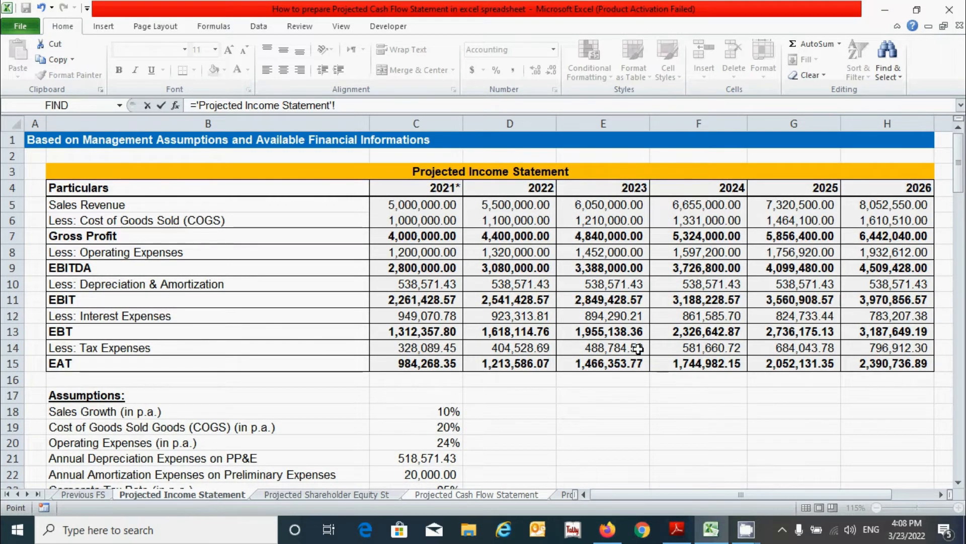
{"action": "left_click", "coordinate": [491, 206]}
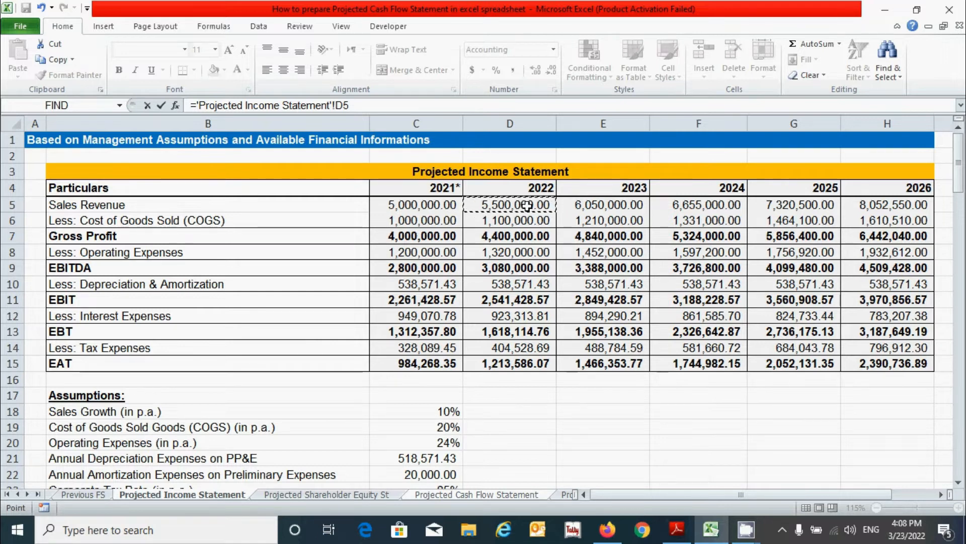
{"action": "type", "text": "*"}
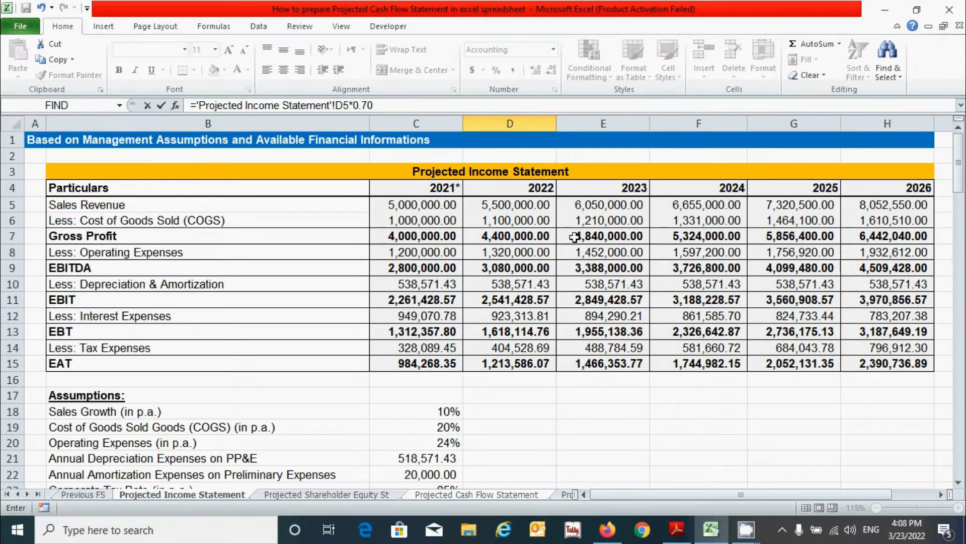
{"action": "key", "text": "Return"}
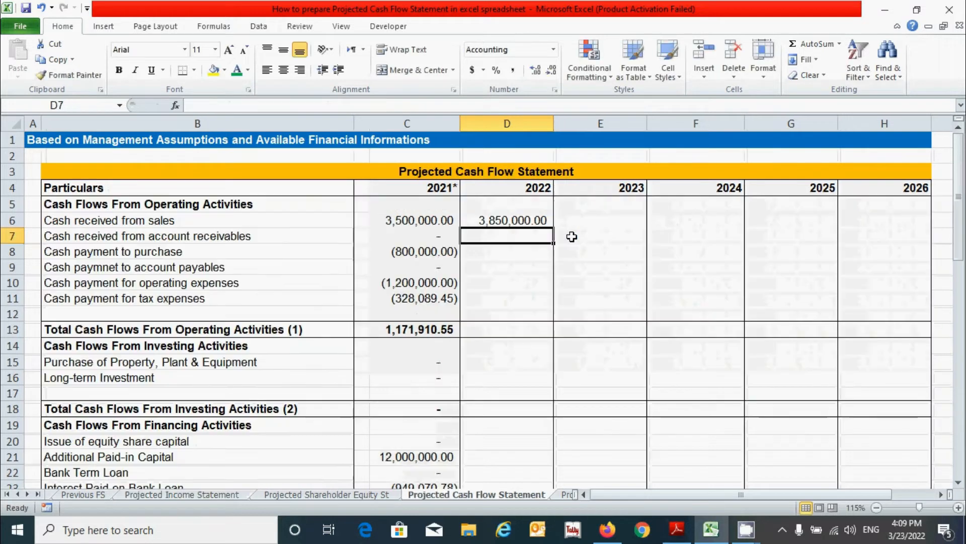
- Fill the 2022 cash received from sales formula across to 2026
{"action": "left_click", "coordinate": [528, 221]}
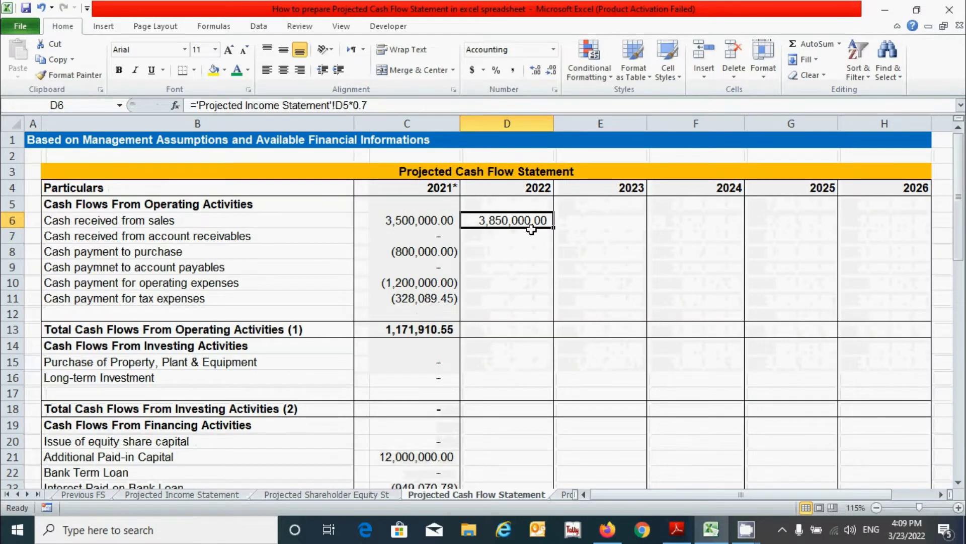
{"action": "left_click_drag", "start_coordinate": [553, 227], "coordinate": [930, 230]}
{"action": "left_click", "coordinate": [673, 263]}
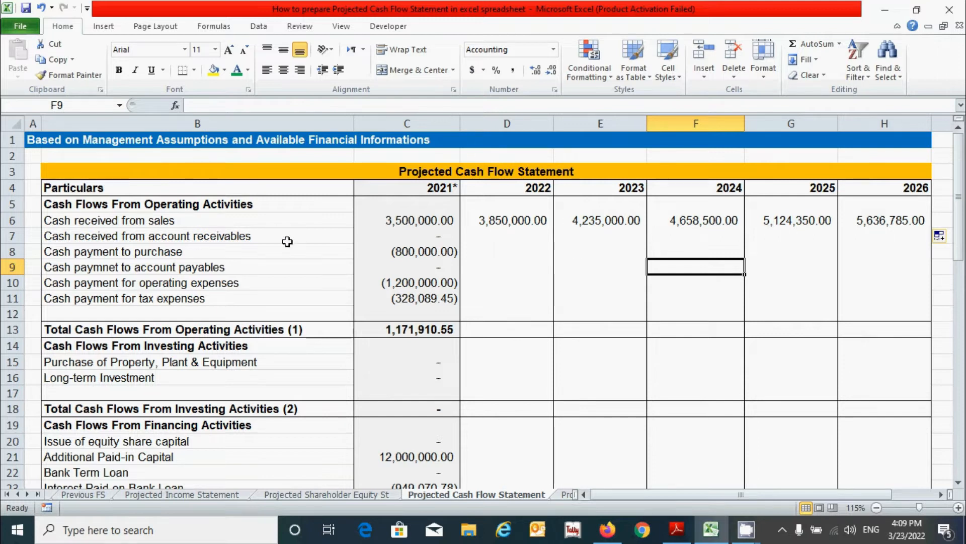
- Enter 0 for 2022 cash received from account receivables in D7 and fill it across to 2026
{"action": "left_click", "coordinate": [481, 239]}
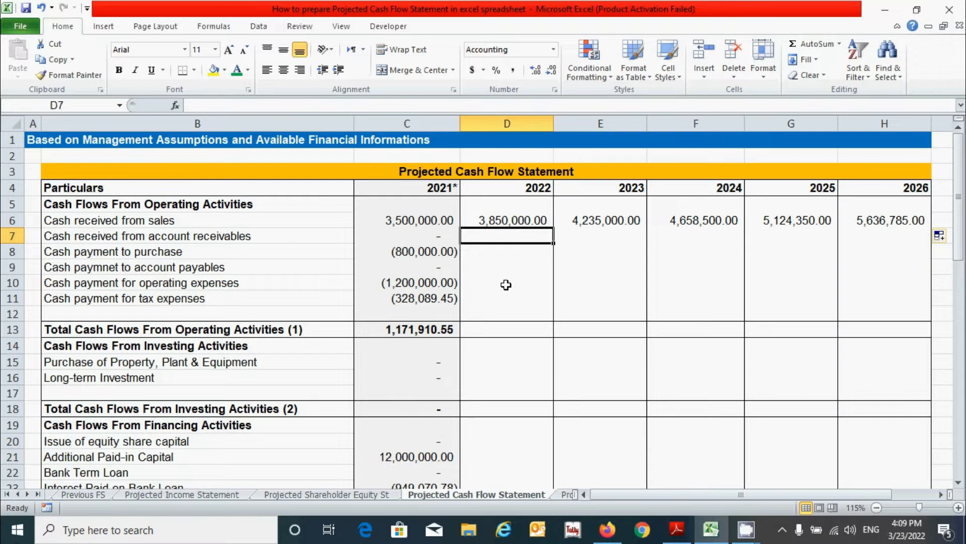
{"action": "scroll", "coordinate": [506, 283], "scroll_direction": "down", "scroll_amount": 1}
{"action": "scroll", "coordinate": [505, 282], "scroll_direction": "down", "scroll_amount": 5}
{"action": "scroll", "coordinate": [505, 280], "scroll_direction": "up", "scroll_amount": 5}
{"action": "scroll", "coordinate": [301, 270], "scroll_direction": "up", "scroll_amount": 1}
{"action": "type", "text": "0"}
{"action": "key", "text": "Tab"}
{"action": "left_click", "coordinate": [519, 241]}
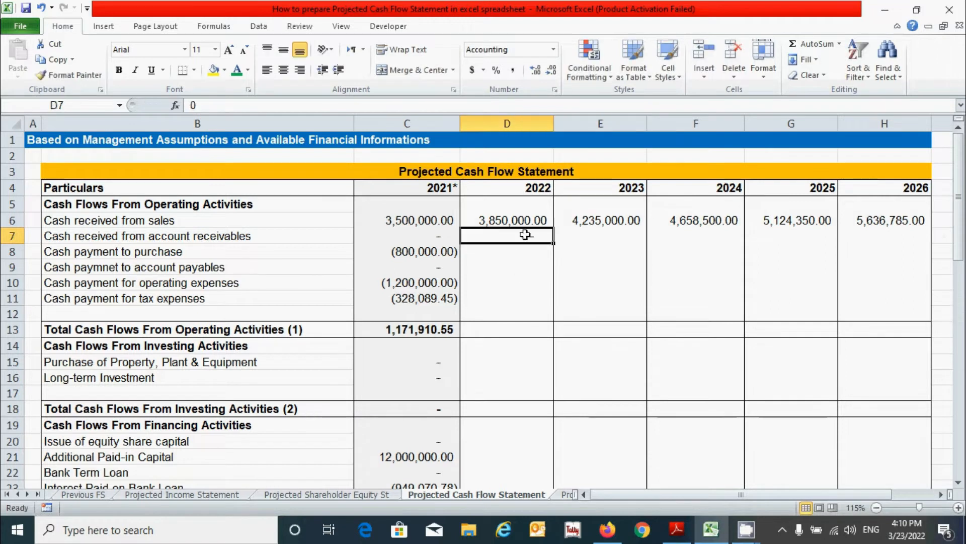
{"action": "left_click_drag", "start_coordinate": [557, 244], "coordinate": [884, 244]}
- Calculate 2022 cash payment to purchase in D8 as the Projected Income Statement's 2022 COGS (D6) times 0.80, and fill it across to 2026
{"action": "left_click", "coordinate": [487, 252]}
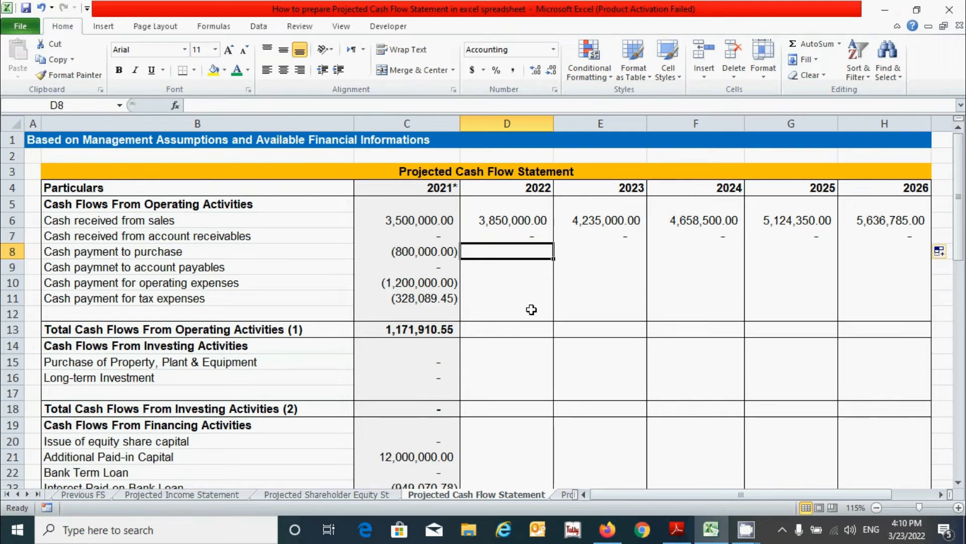
{"action": "type", "text": "="}
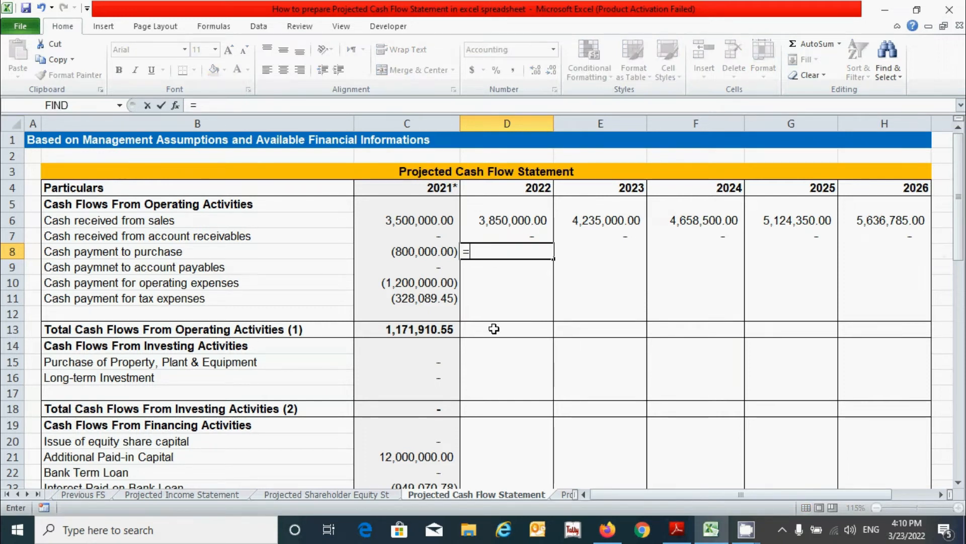
{"action": "scroll", "coordinate": [486, 320], "scroll_direction": "down", "scroll_amount": 5}
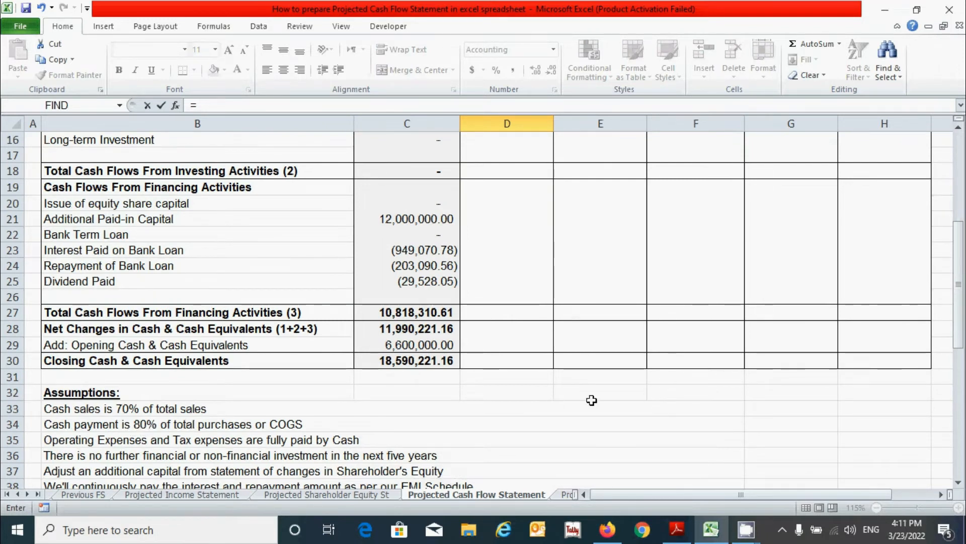
{"action": "scroll", "coordinate": [591, 398], "scroll_direction": "up", "scroll_amount": 5}
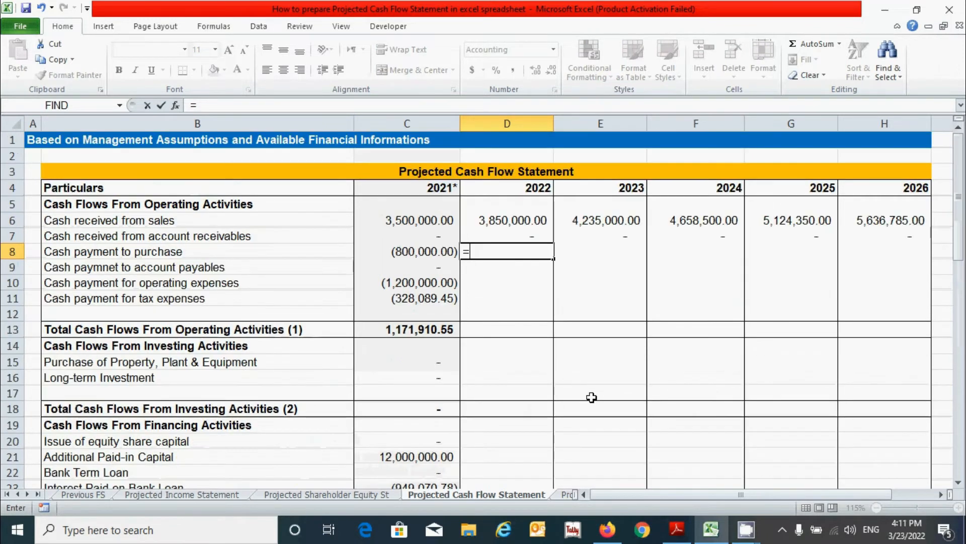
{"action": "left_click", "coordinate": [201, 497]}
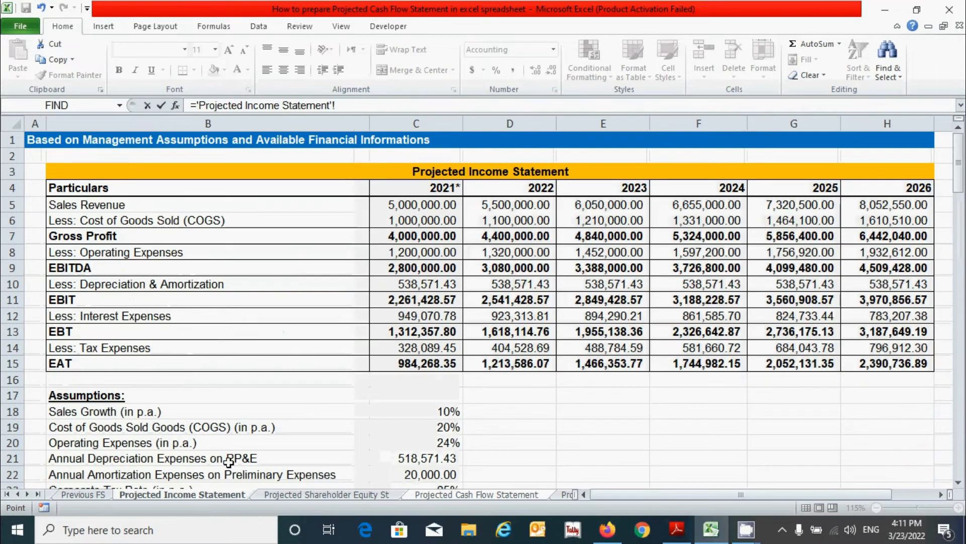
{"action": "left_click", "coordinate": [513, 222]}
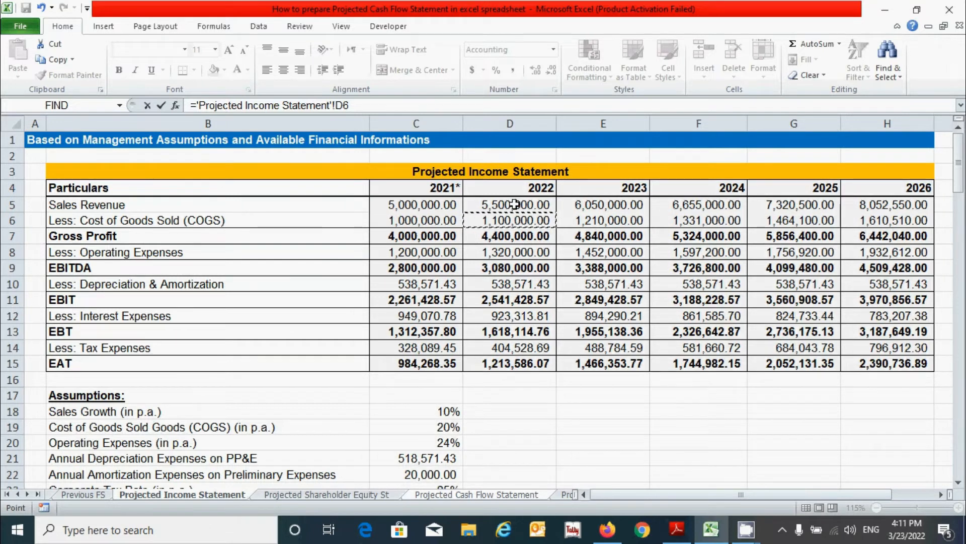
{"action": "type", "text": "*"}
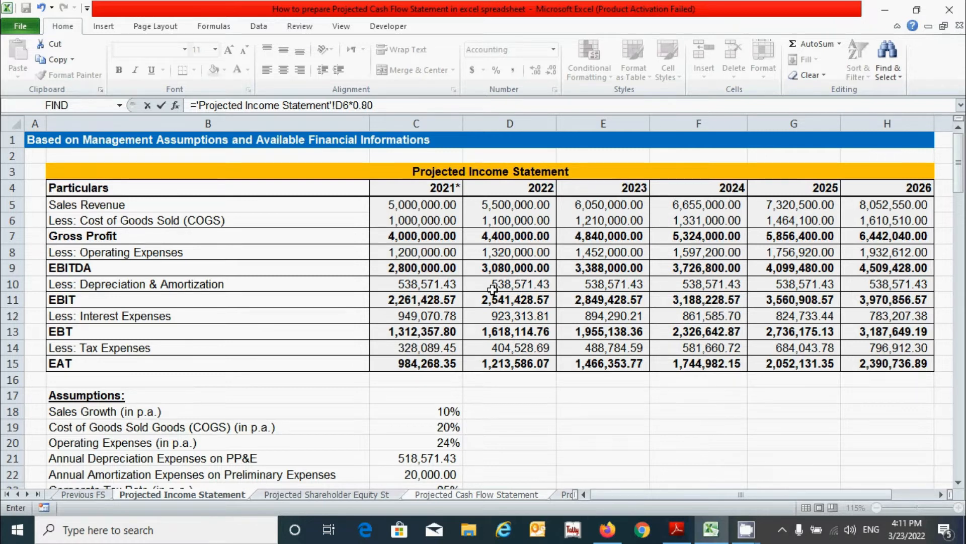
{"action": "key", "text": "Return"}
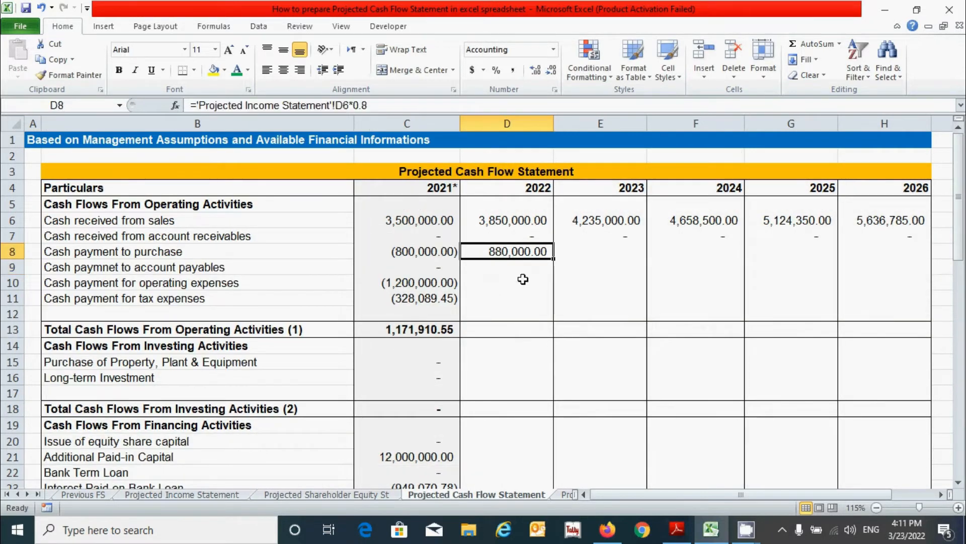
{"action": "left_click_drag", "start_coordinate": [553, 259], "coordinate": [909, 256]}
{"action": "left_click", "coordinate": [513, 251]}
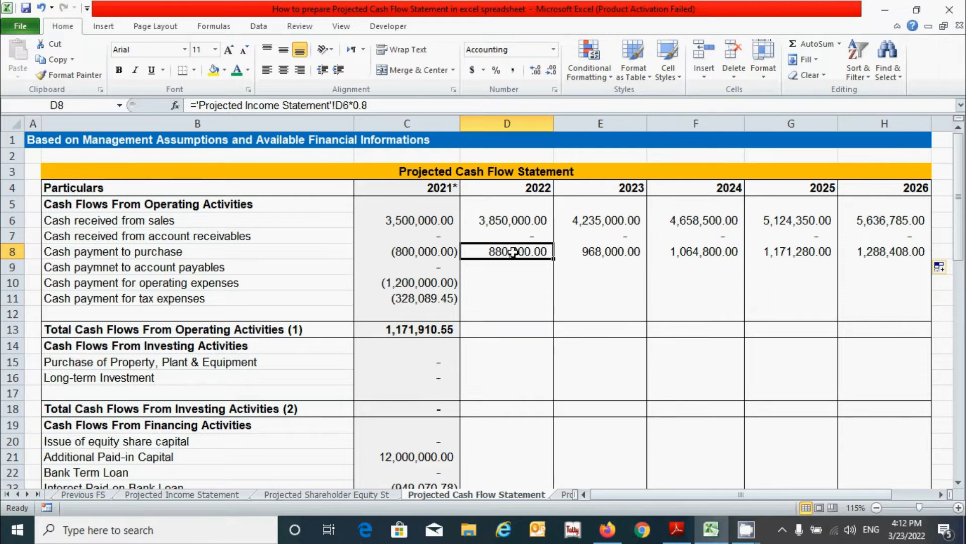
- Make the 2022 cash payment to purchase formula in D8 negative and fill it across to 2026
{"action": "left_click", "coordinate": [198, 105]}
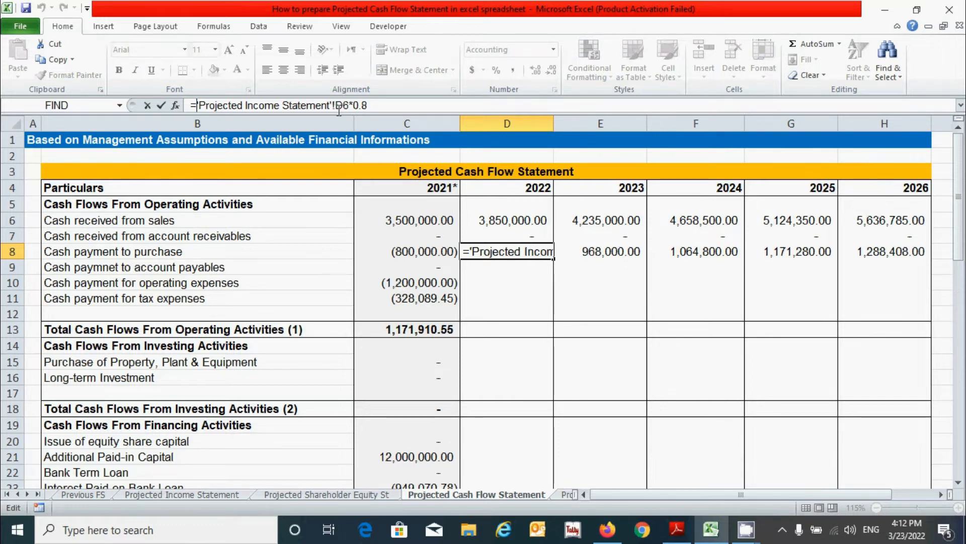
{"action": "type", "text": "-"}
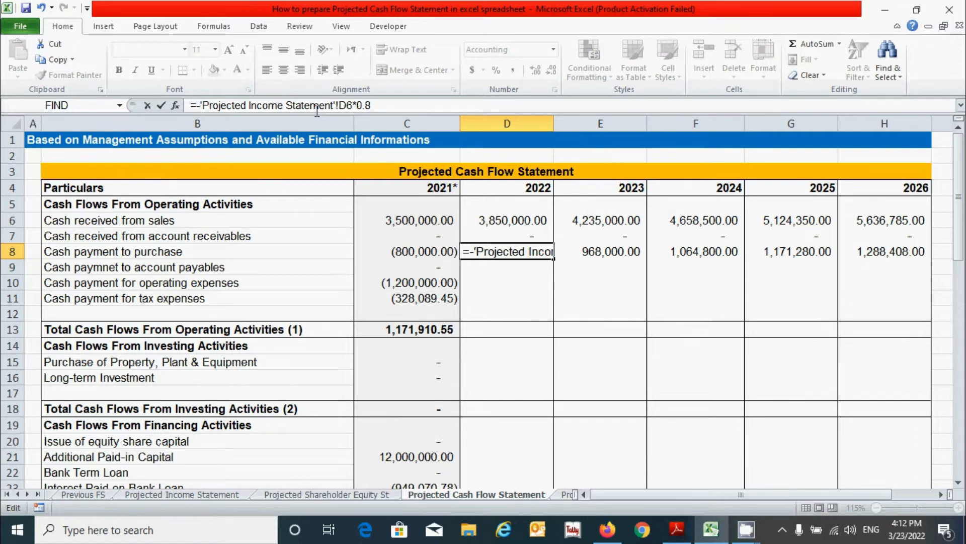
{"action": "key", "text": "Return"}
{"action": "left_click", "coordinate": [537, 251]}
{"action": "left_click_drag", "start_coordinate": [555, 264], "coordinate": [895, 267]}
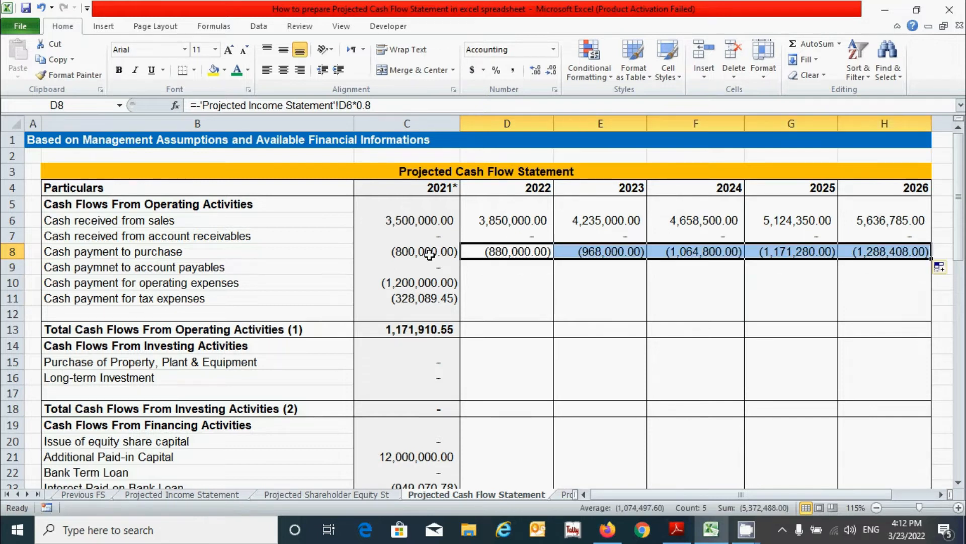
- Enter 0 for 2022 cash payment to account payables in D9 and fill it across to 2026
{"action": "left_click", "coordinate": [510, 268]}
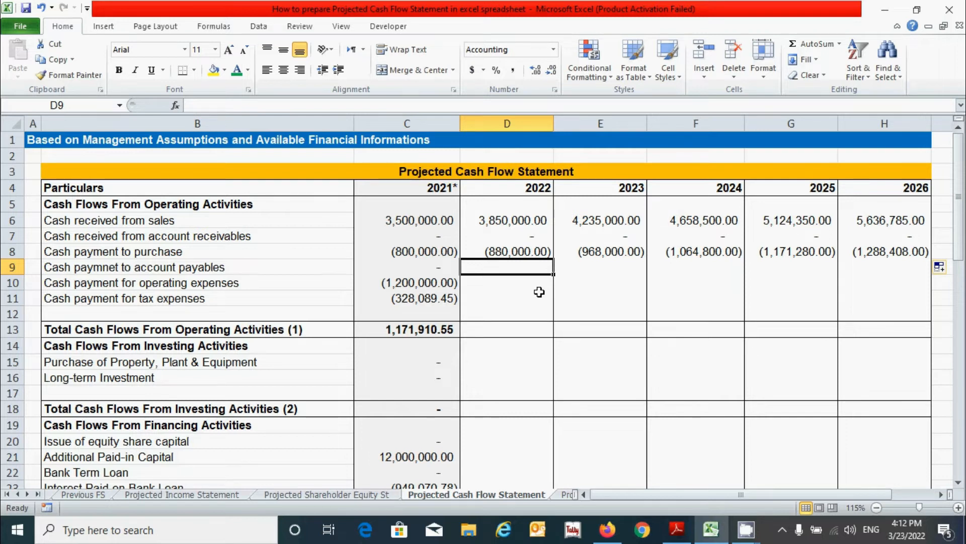
{"action": "type", "text": "0"}
{"action": "key", "text": "Tab"}
{"action": "left_click", "coordinate": [548, 267]}
{"action": "left_click_drag", "start_coordinate": [556, 275], "coordinate": [878, 276]}
- Set 2022 cash payment for operating expenses in D10 to the negative of the Projected Income Statement's operating expenses (D8), and fill it across to 2026
{"action": "left_click", "coordinate": [505, 285]}
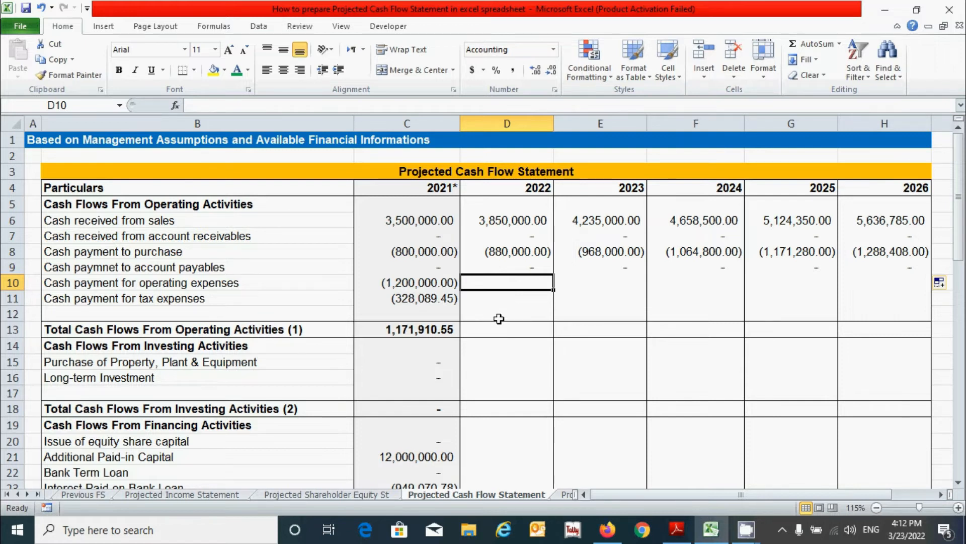
{"action": "scroll", "coordinate": [498, 318], "scroll_direction": "down", "scroll_amount": 7}
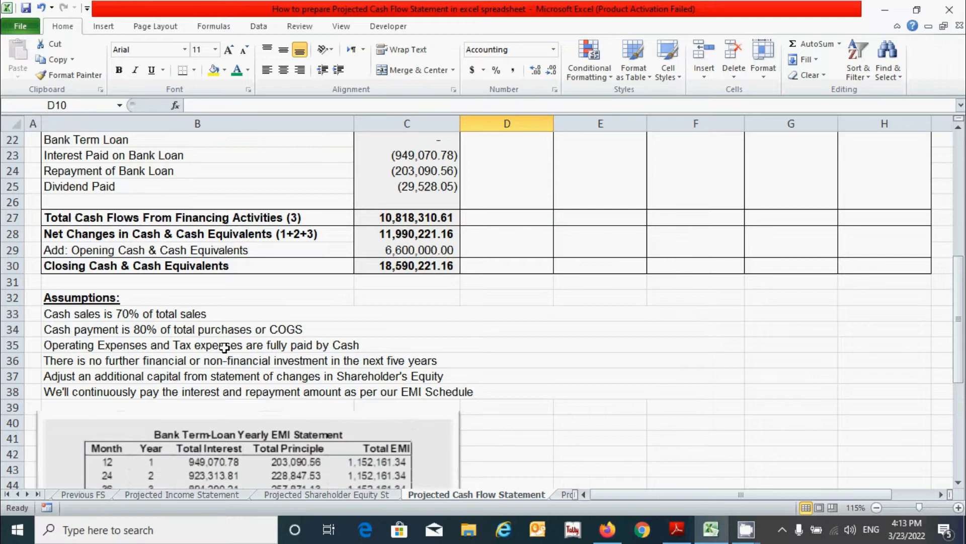
{"action": "scroll", "coordinate": [543, 348], "scroll_direction": "up", "scroll_amount": 4}
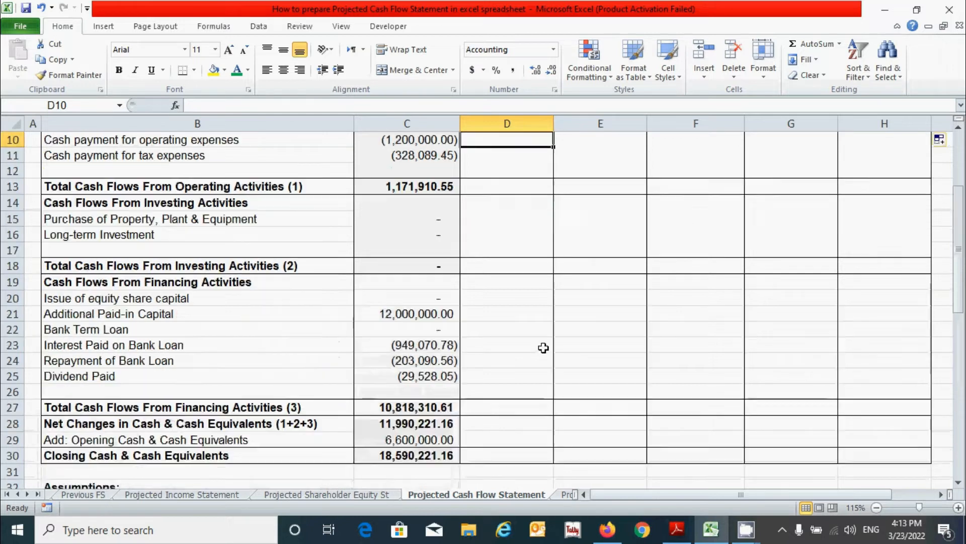
{"action": "scroll", "coordinate": [543, 348], "scroll_direction": "up", "scroll_amount": 3}
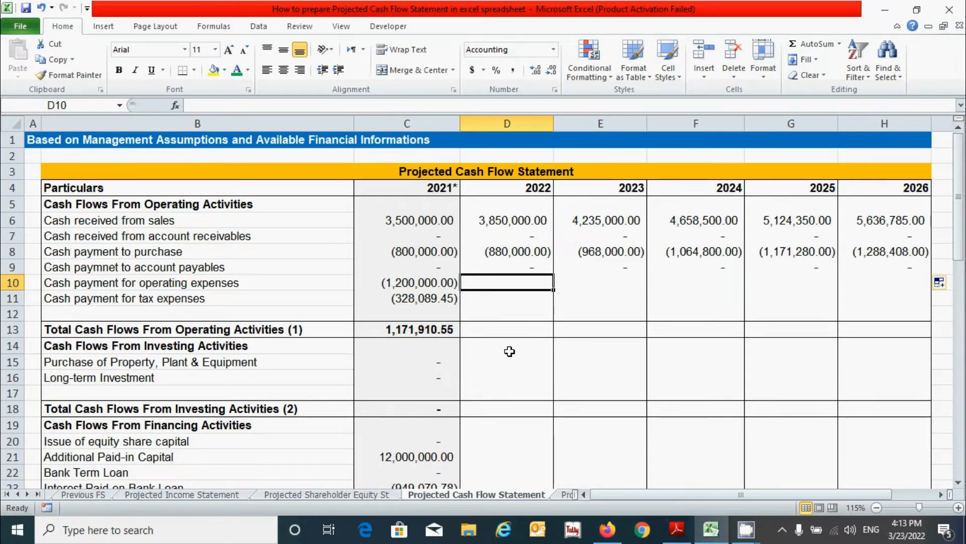
{"action": "type", "text": "="}
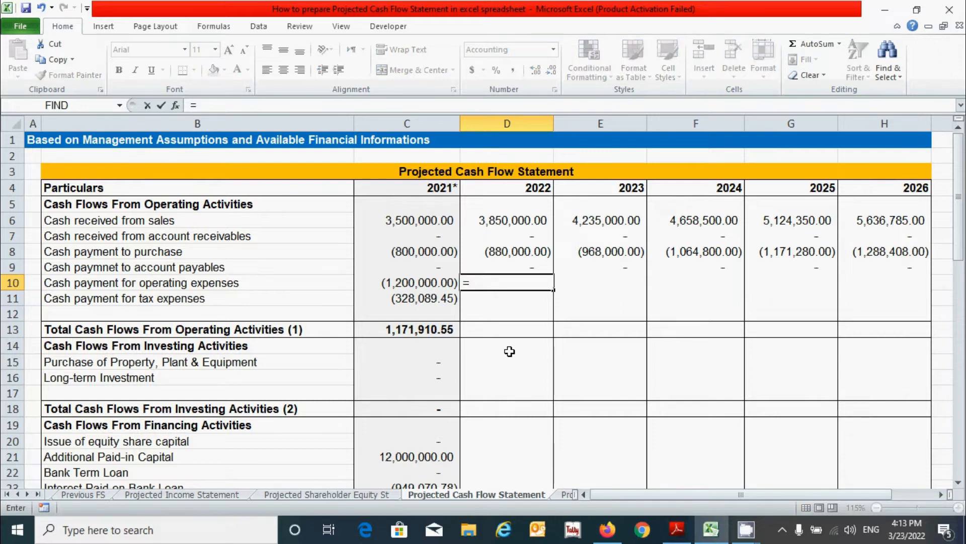
{"action": "type", "text": "-"}
{"action": "left_click", "coordinate": [170, 495]}
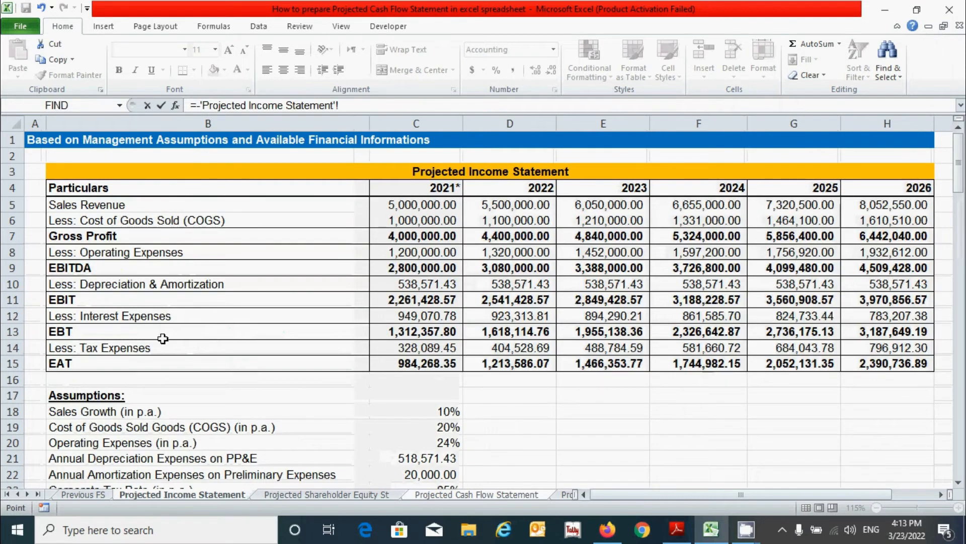
{"action": "left_click", "coordinate": [511, 253]}
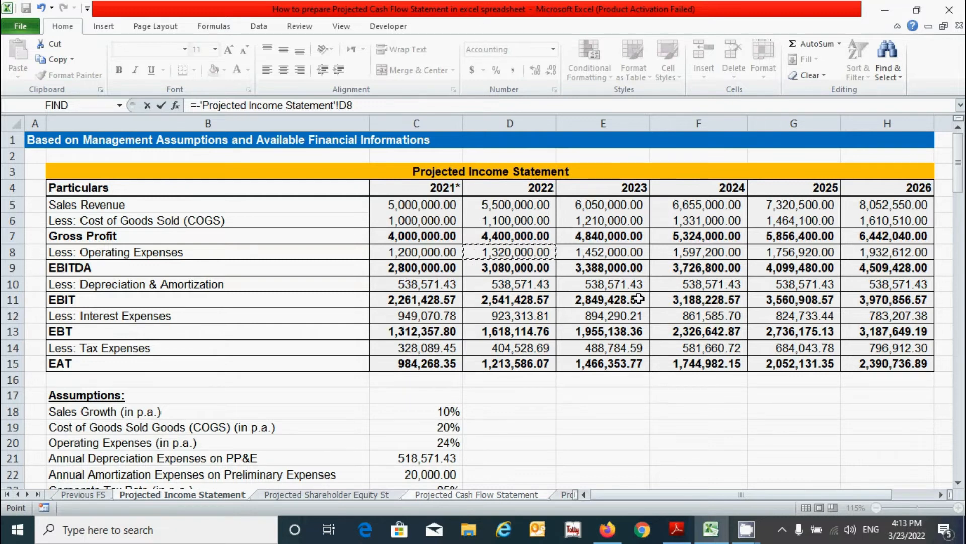
{"action": "key", "text": "Return"}
{"action": "left_click", "coordinate": [536, 283]}
{"action": "left_click_drag", "start_coordinate": [555, 292], "coordinate": [882, 302]}
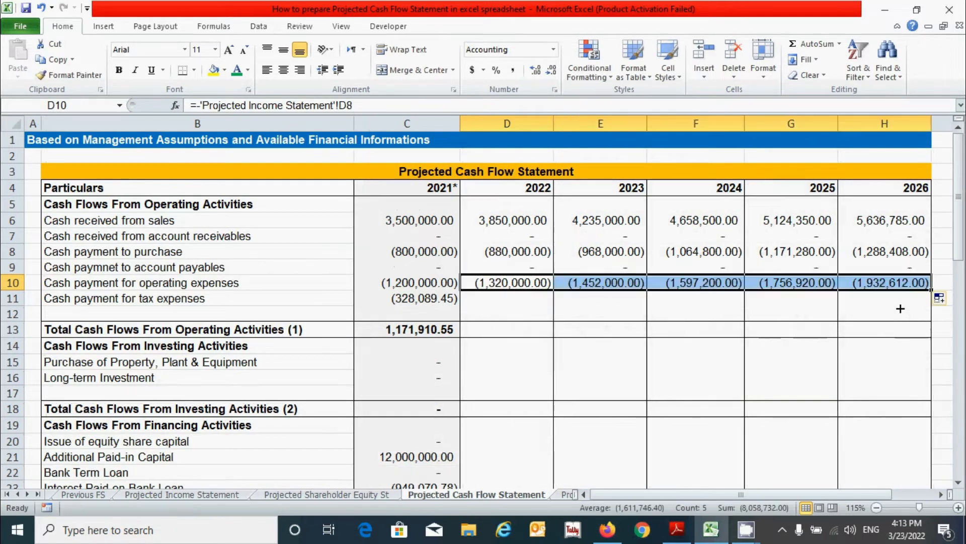
{"action": "left_click", "coordinate": [663, 310]}
- Set 2022 cash payment for tax expenses in D11 to the negative of the Projected Income Statement's tax expenses (D14), and fill it across to 2026
{"action": "left_click", "coordinate": [509, 299]}
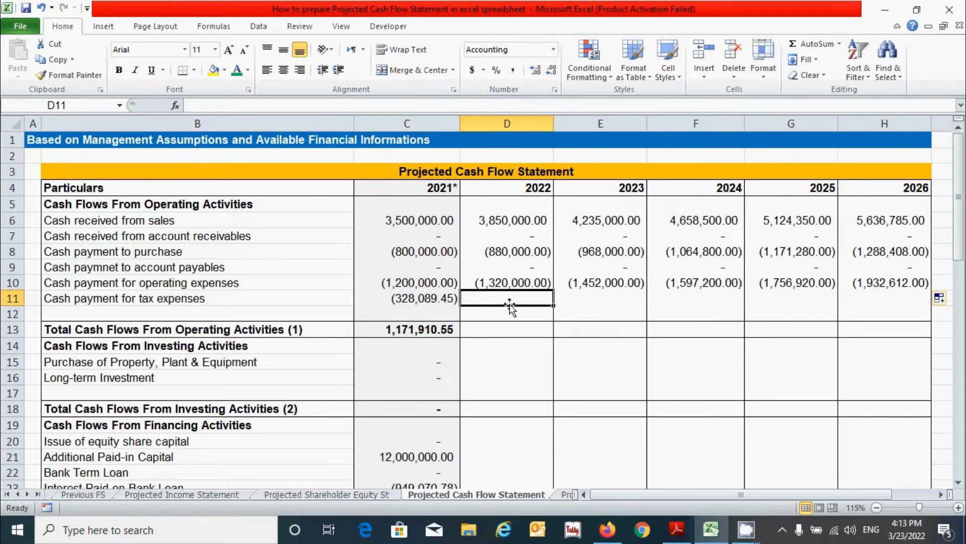
{"action": "type", "text": "="}
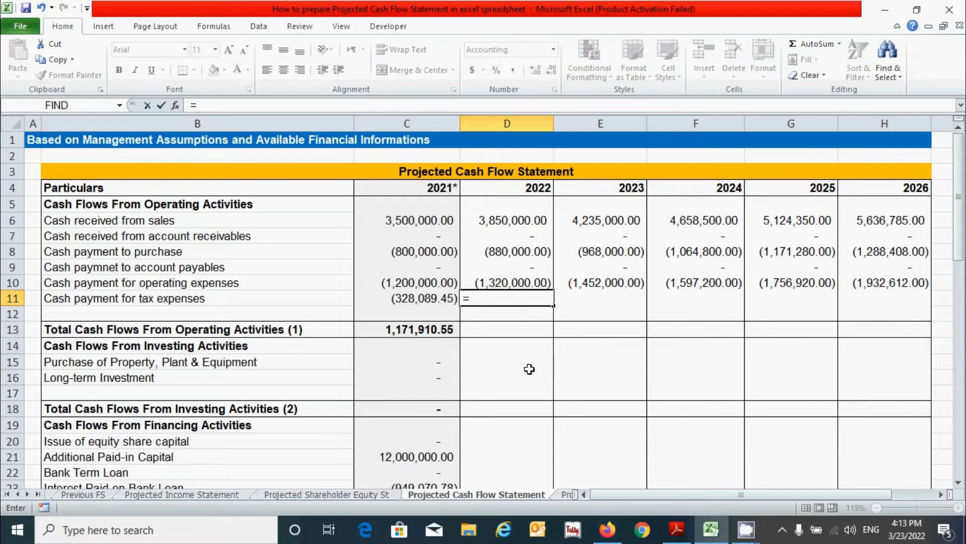
{"action": "left_click", "coordinate": [148, 498]}
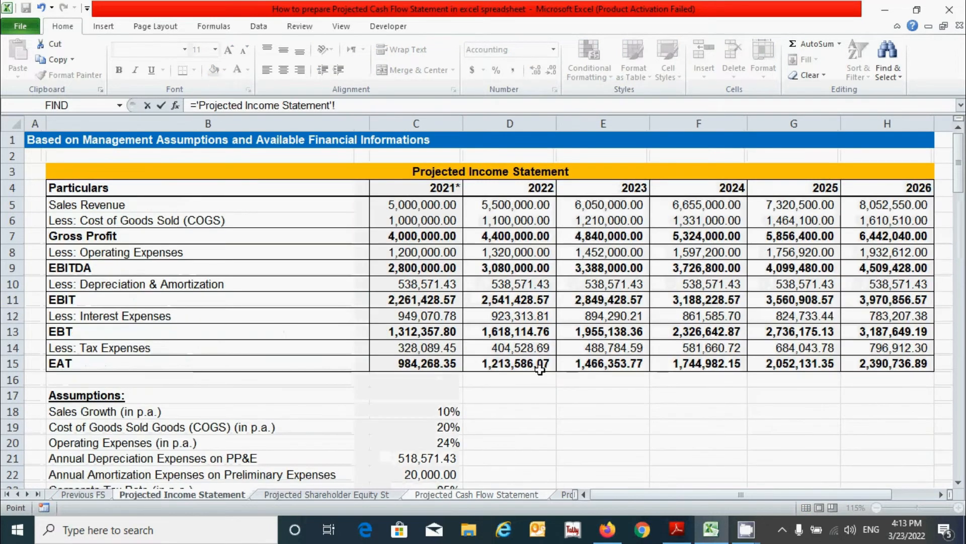
{"action": "left_click", "coordinate": [508, 349]}
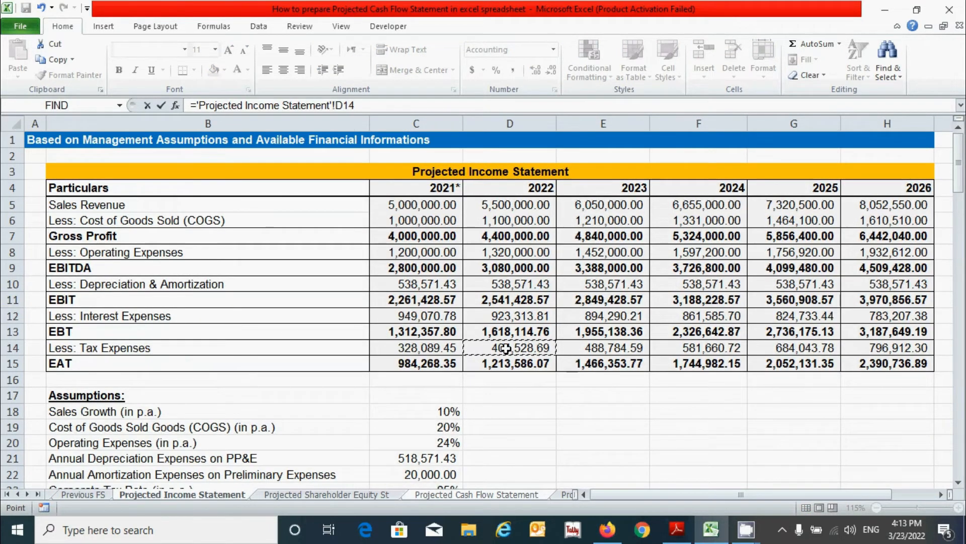
{"action": "left_click", "coordinate": [199, 105]}
{"action": "type", "text": "-"}
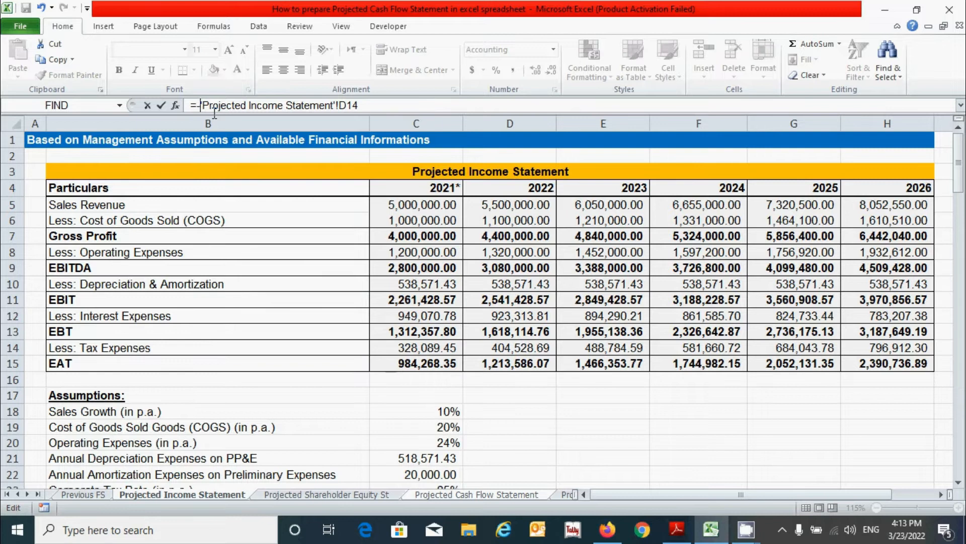
{"action": "key", "text": "Return"}
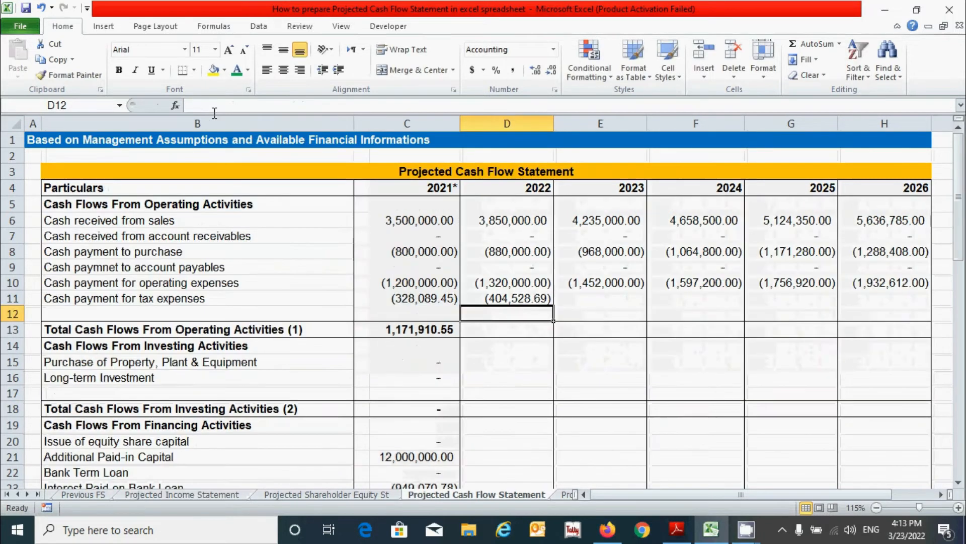
{"action": "left_click", "coordinate": [525, 298]}
{"action": "left_click_drag", "start_coordinate": [553, 305], "coordinate": [896, 326]}
{"action": "left_click", "coordinate": [638, 345]}
- Total the 2022 cash flows from operating activities in D13 with SUM of D5:D12, and fill the formula across to 2026
{"action": "left_click", "coordinate": [524, 331]}
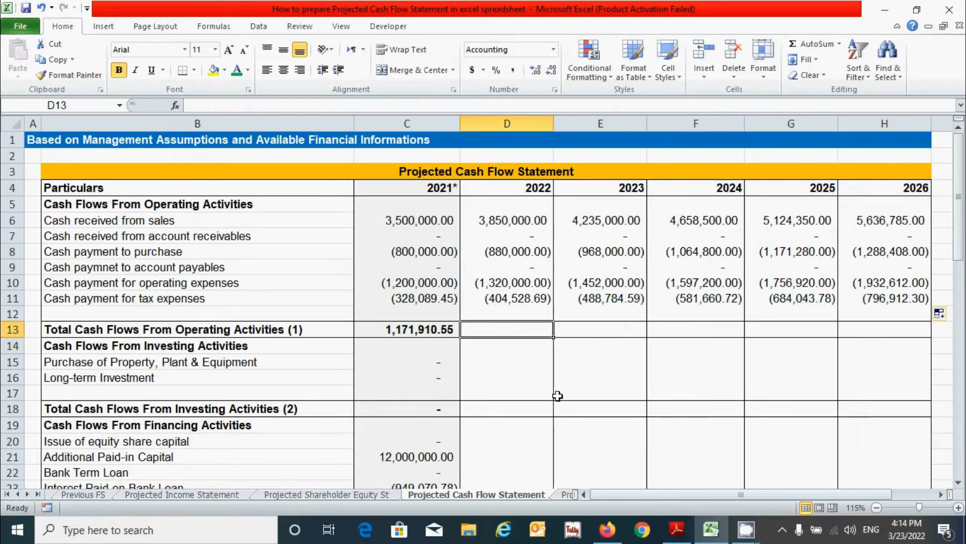
{"action": "type", "text": "=sum"}
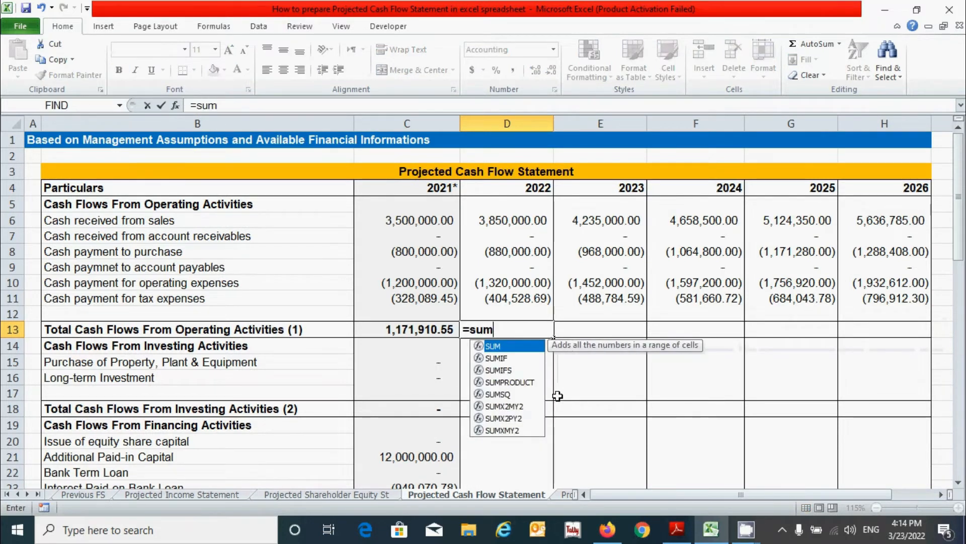
{"action": "key", "text": "Tab"}
{"action": "left_click_drag", "start_coordinate": [509, 203], "coordinate": [523, 310]}
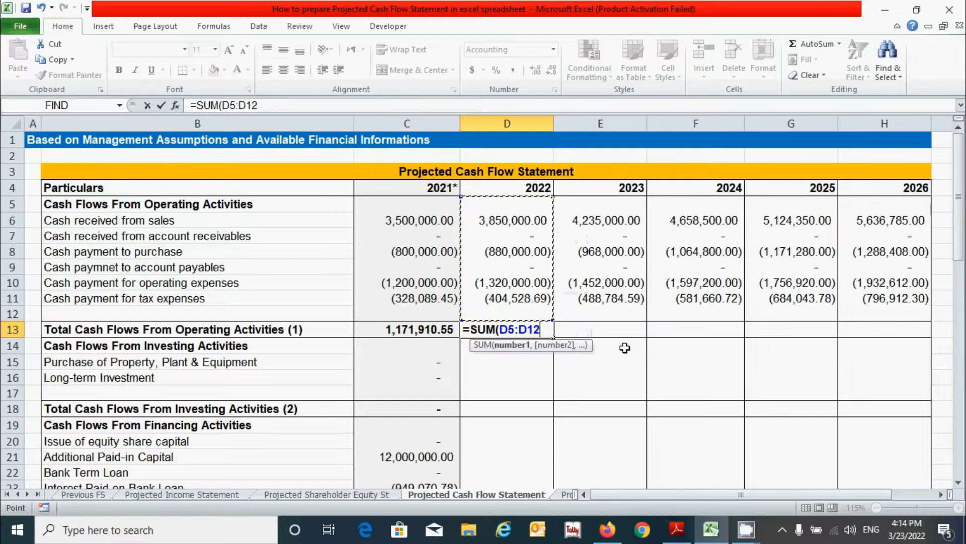
{"action": "key", "text": "Tab"}
{"action": "left_click", "coordinate": [529, 332]}
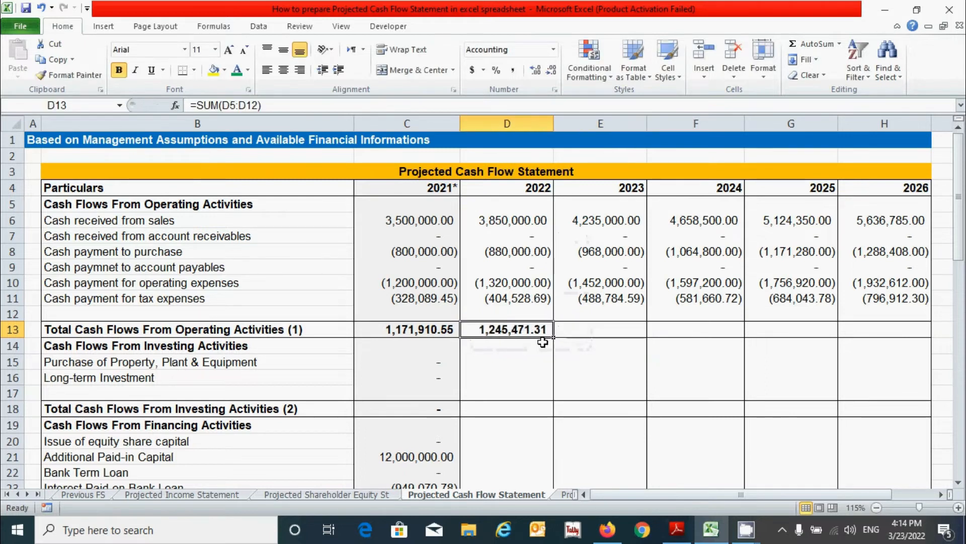
{"action": "left_click_drag", "start_coordinate": [554, 337], "coordinate": [874, 369]}
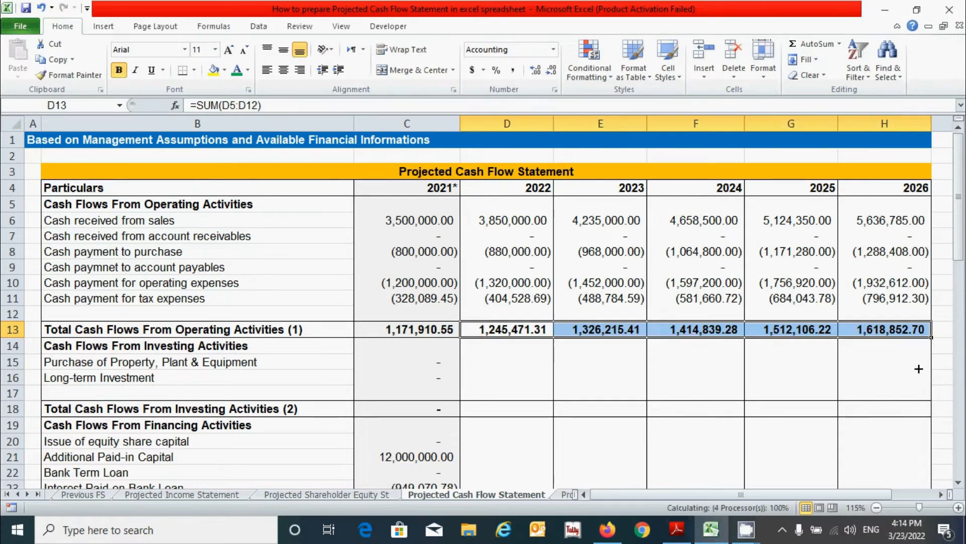
{"action": "left_click", "coordinate": [701, 361]}
- Enter 0 for 2022 purchase of property, plant & equipment (D15) and long-term investment (D16), and fill both rows across to 2026
{"action": "left_click", "coordinate": [492, 364]}
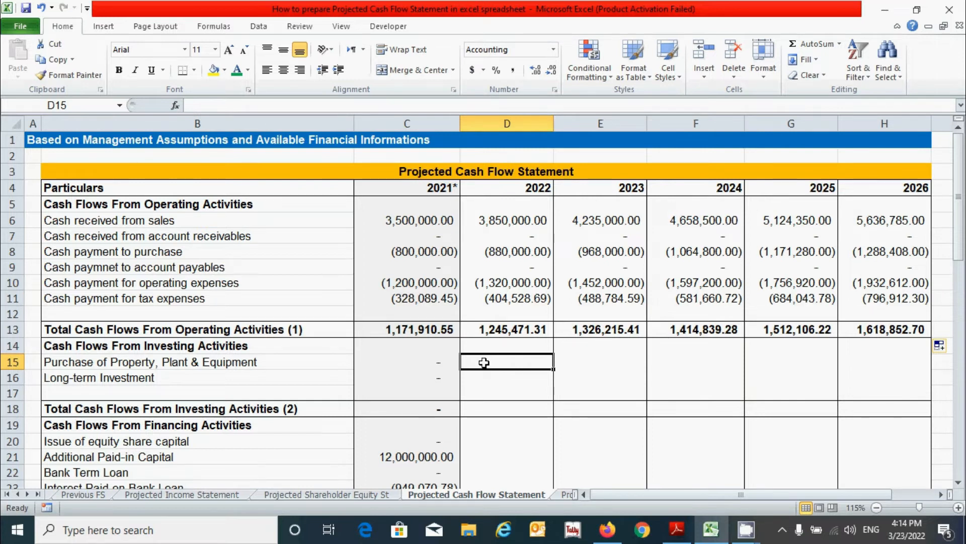
{"action": "scroll", "coordinate": [498, 360], "scroll_direction": "down", "scroll_amount": 1}
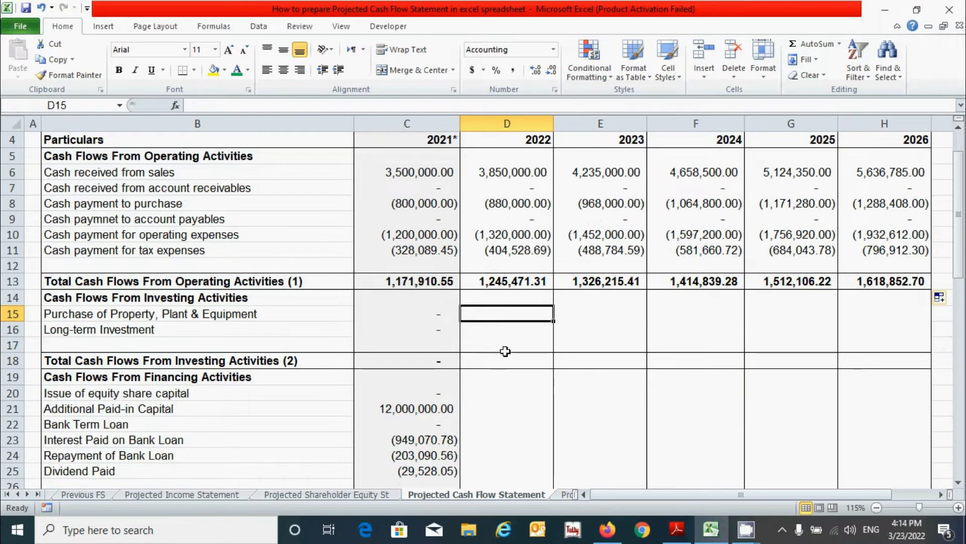
{"action": "scroll", "coordinate": [503, 343], "scroll_direction": "down", "scroll_amount": 6}
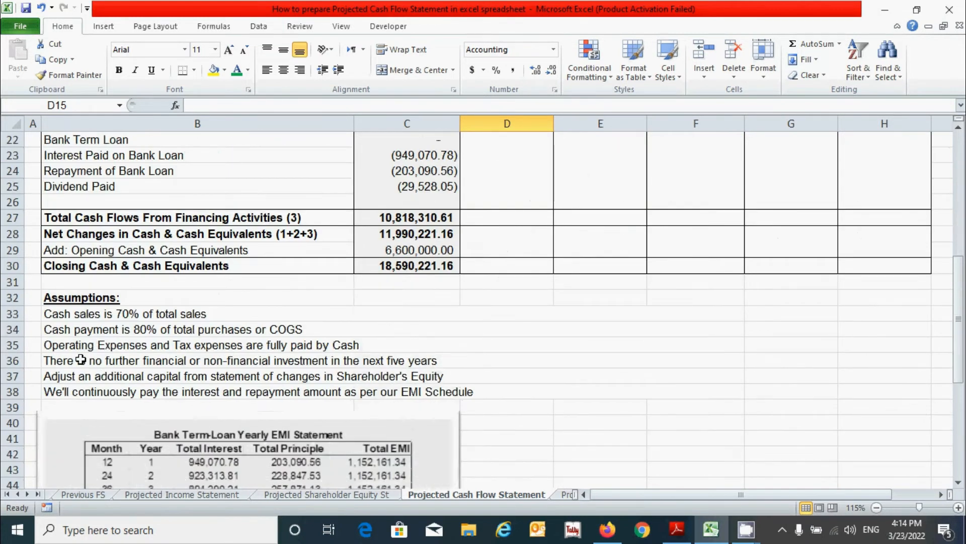
{"action": "left_click", "coordinate": [72, 364]}
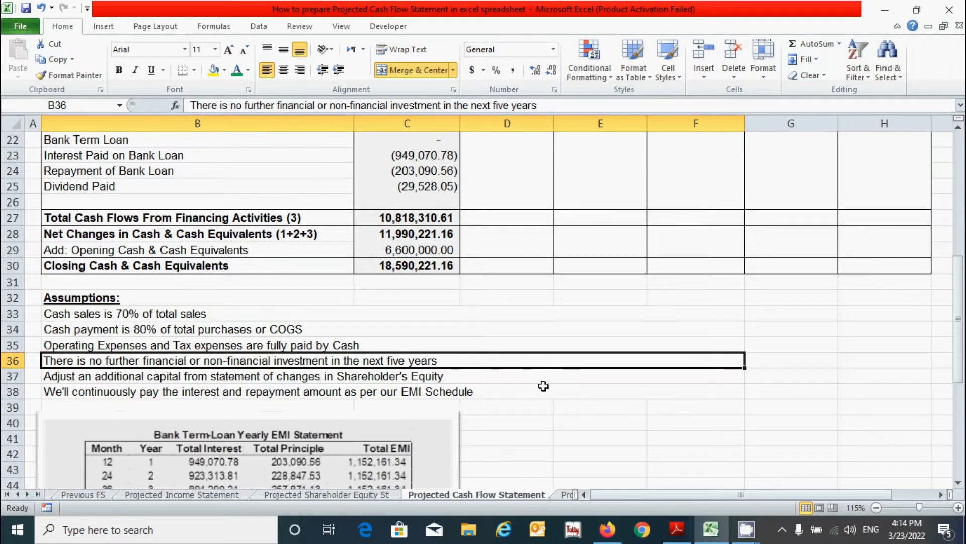
{"action": "scroll", "coordinate": [543, 386], "scroll_direction": "up", "scroll_amount": 6}
{"action": "left_click", "coordinate": [494, 315]}
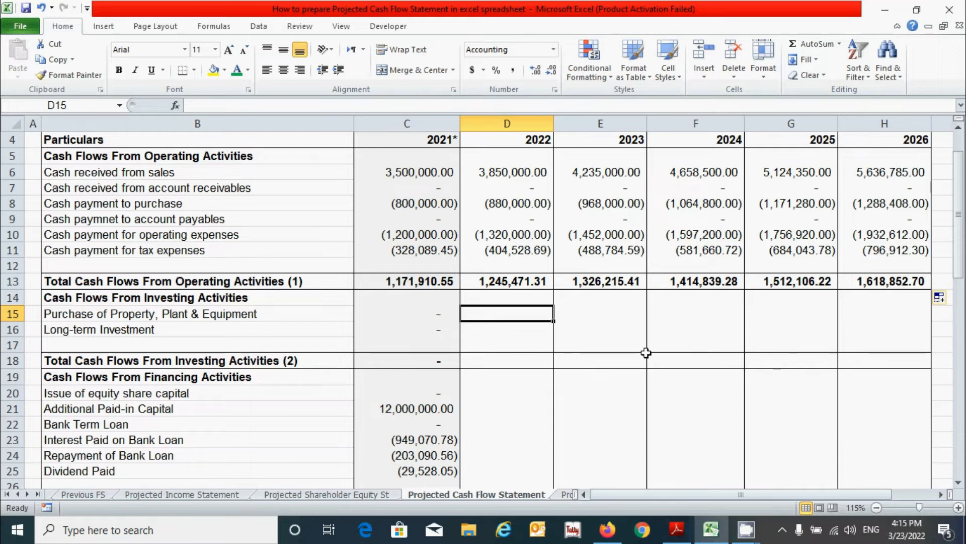
{"action": "type", "text": "0"}
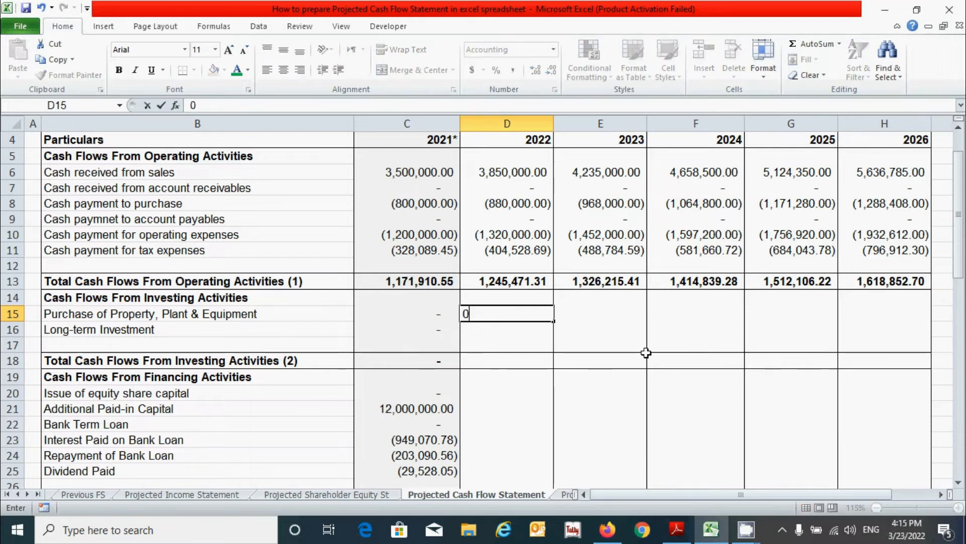
{"action": "key", "text": "Return"}
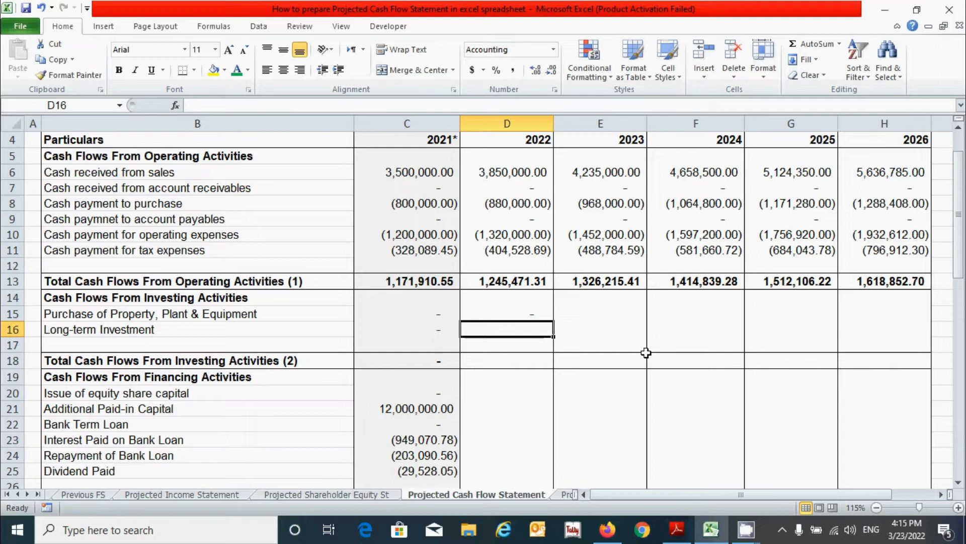
{"action": "type", "text": "0"}
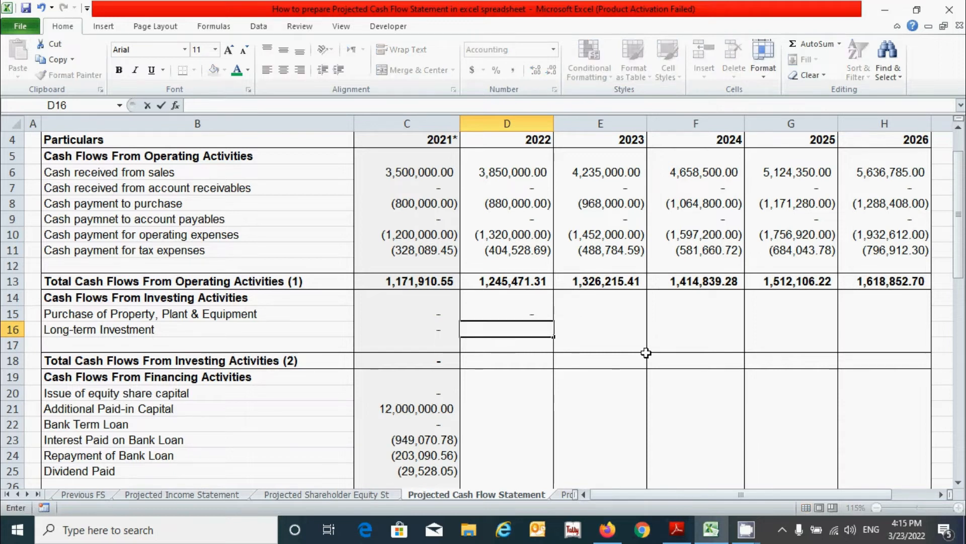
{"action": "key", "text": "Return"}
{"action": "left_click_drag", "start_coordinate": [519, 316], "coordinate": [875, 344]}
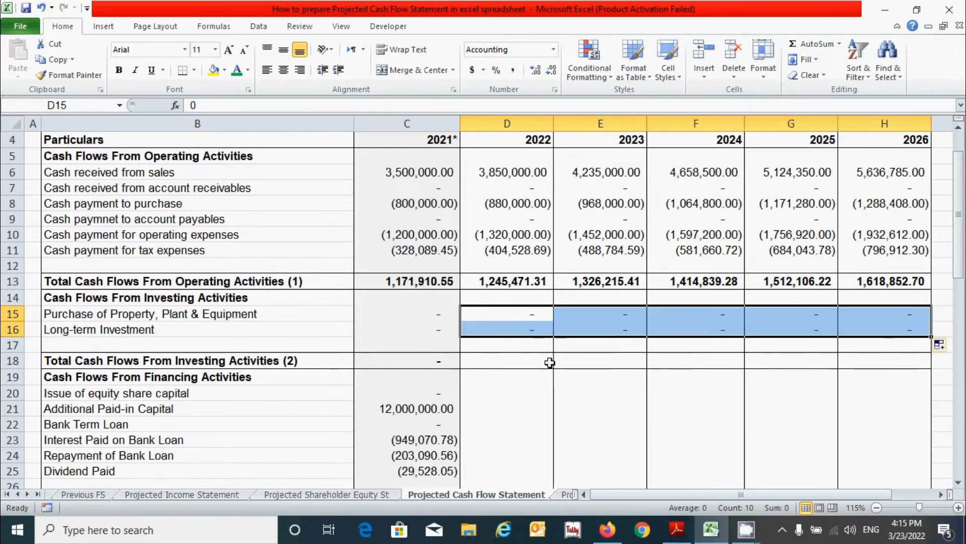
- Total the 2022 cash flows from investing activities in D18 with SUM of D14:D17, and fill the formula across to 2026
{"action": "left_click", "coordinate": [527, 359]}
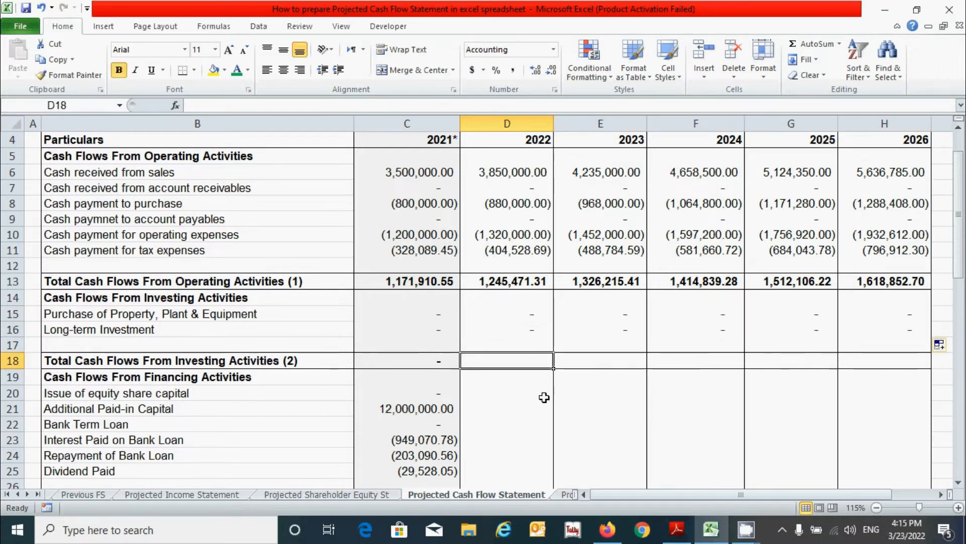
{"action": "type", "text": "="}
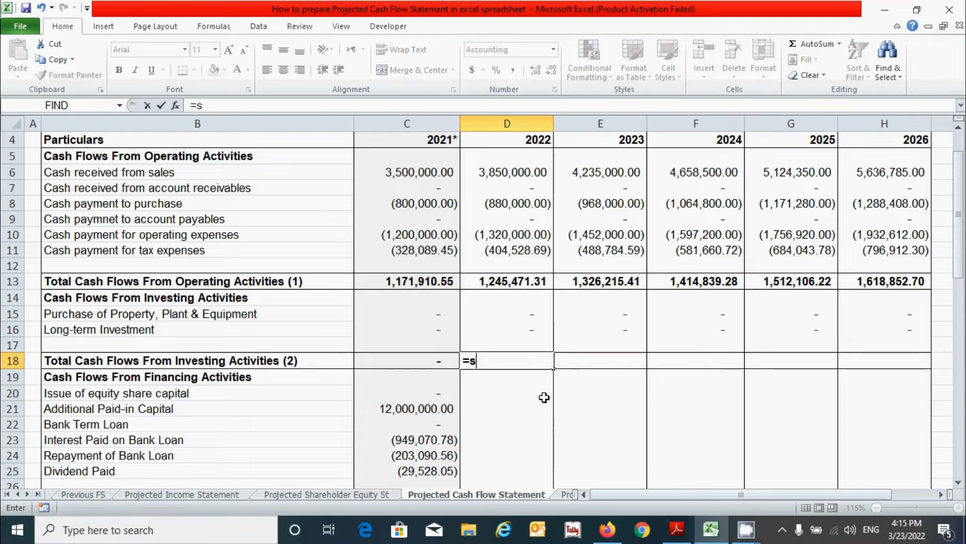
{"action": "type", "text": "sum"}
{"action": "key", "text": "Tab"}
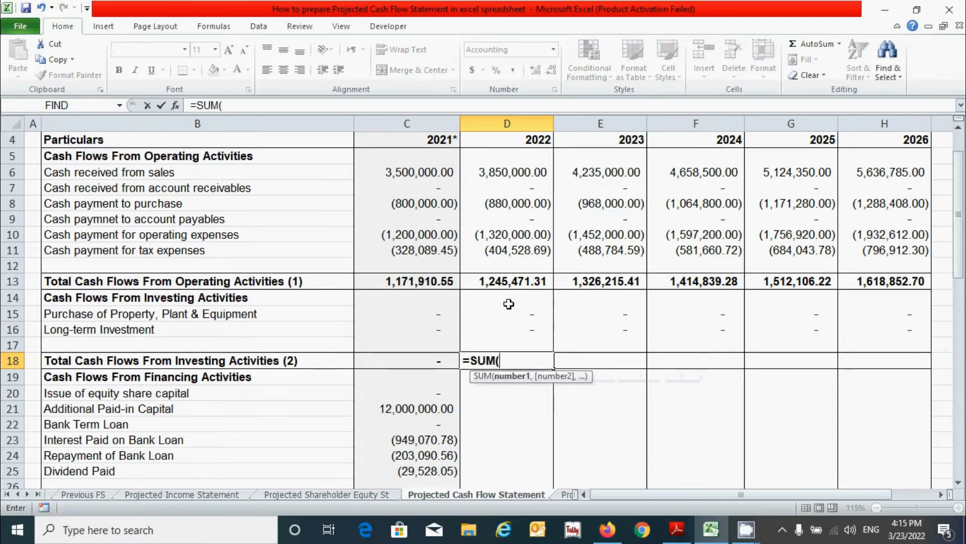
{"action": "left_click_drag", "start_coordinate": [508, 304], "coordinate": [509, 344]}
{"action": "type", "text": ")"}
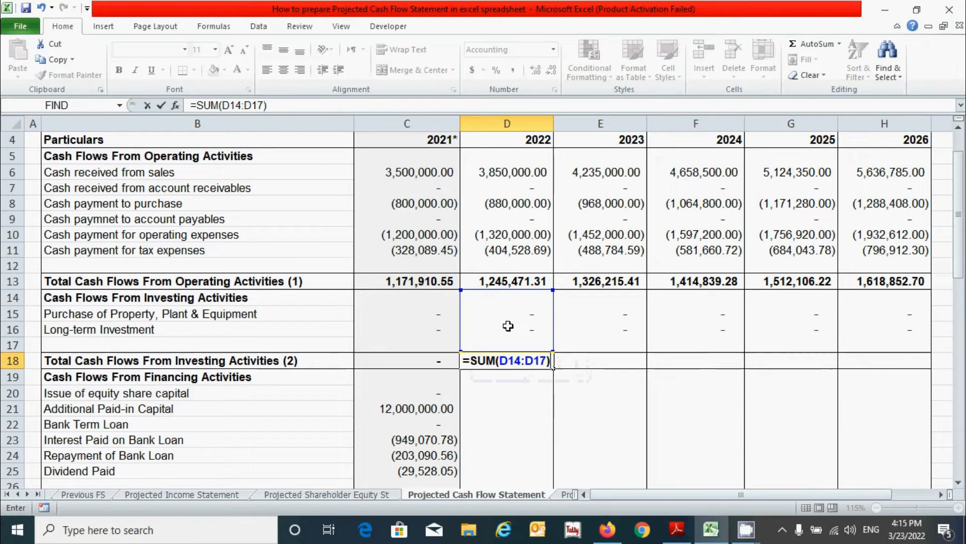
{"action": "key", "text": "Return"}
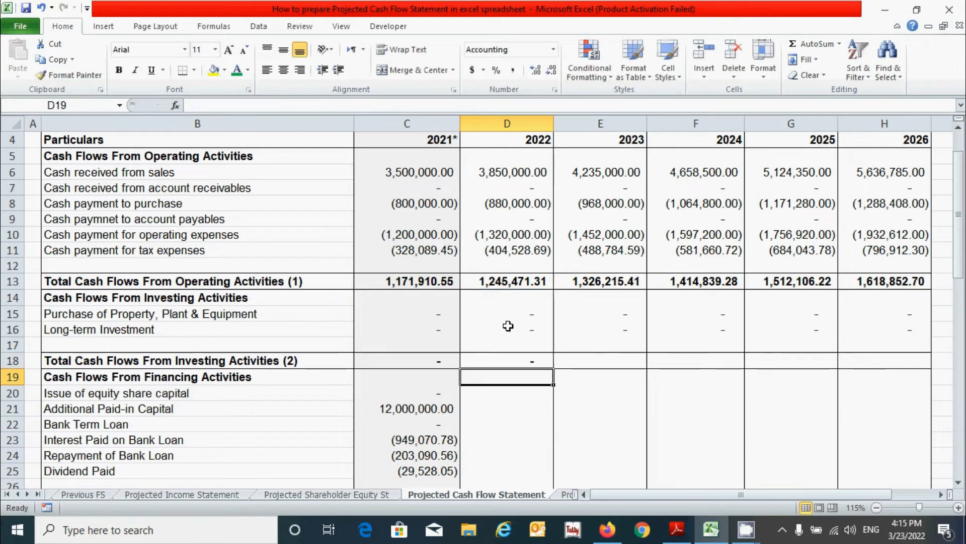
{"action": "left_click", "coordinate": [529, 358]}
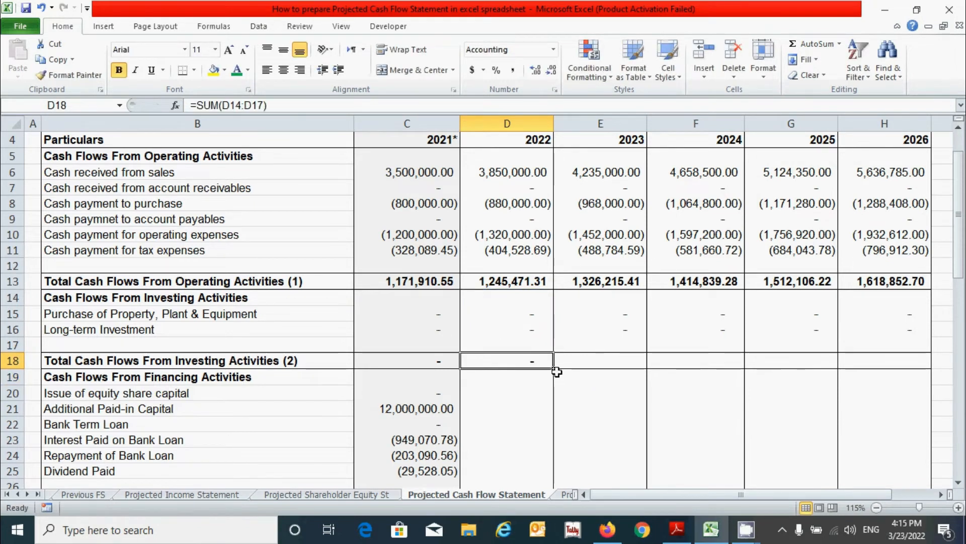
{"action": "left_click_drag", "start_coordinate": [553, 368], "coordinate": [906, 363]}
- Enter 0 for 2022 issue of equity share capital in D20, and fill it across to 2026
{"action": "left_click", "coordinate": [496, 395]}
{"action": "scroll", "coordinate": [496, 390], "scroll_direction": "down", "scroll_amount": 1}
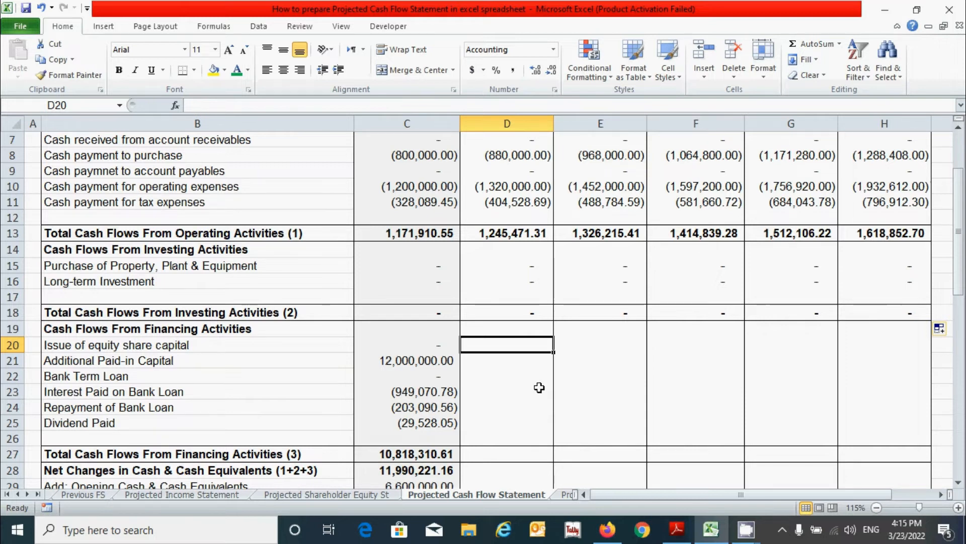
{"action": "scroll", "coordinate": [539, 387], "scroll_direction": "down", "scroll_amount": 3}
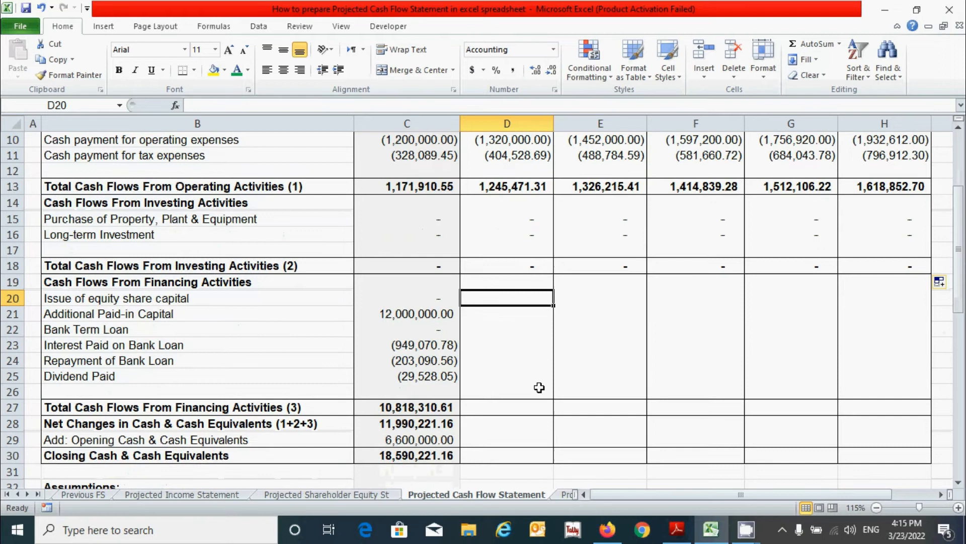
{"action": "scroll", "coordinate": [539, 387], "scroll_direction": "down", "scroll_amount": 1}
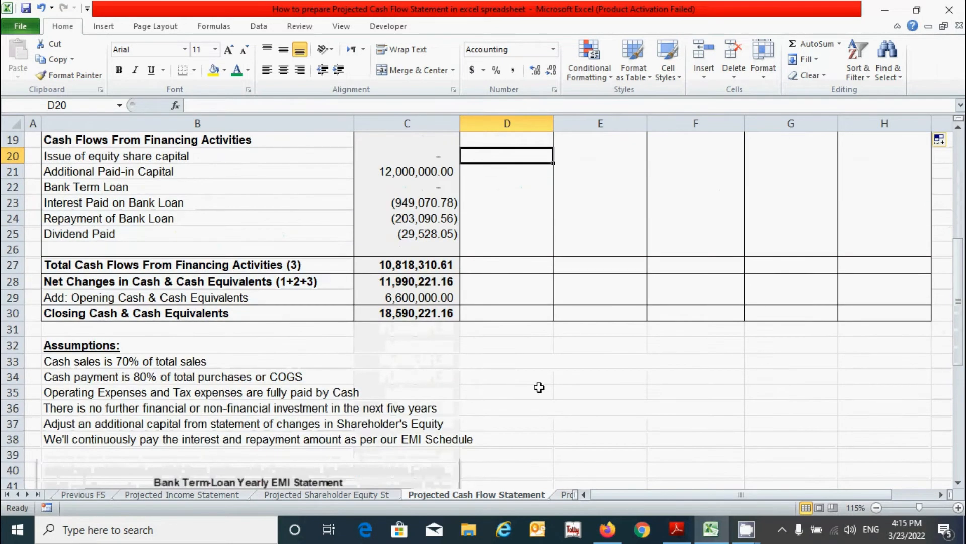
{"action": "scroll", "coordinate": [539, 387], "scroll_direction": "up", "scroll_amount": 3}
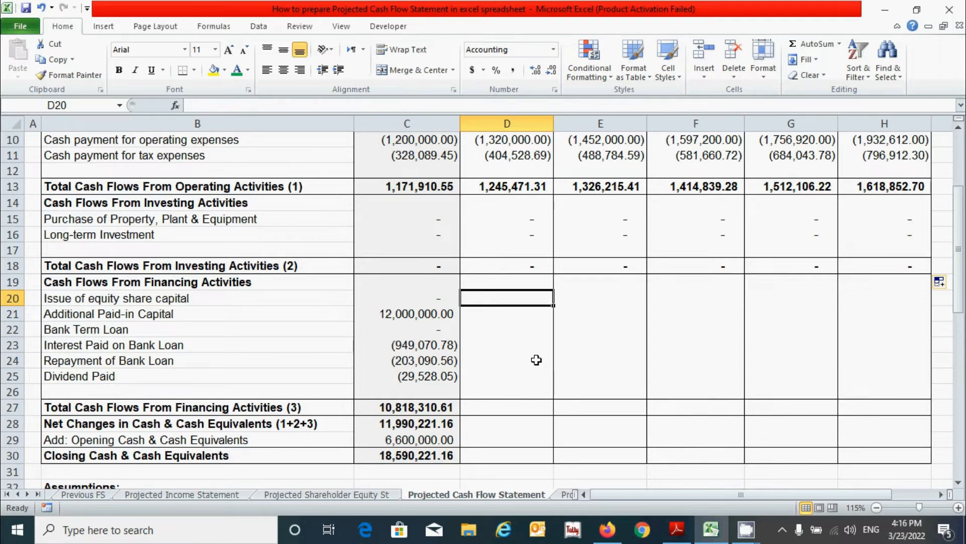
{"action": "type", "text": "0"}
{"action": "key", "text": "Return"}
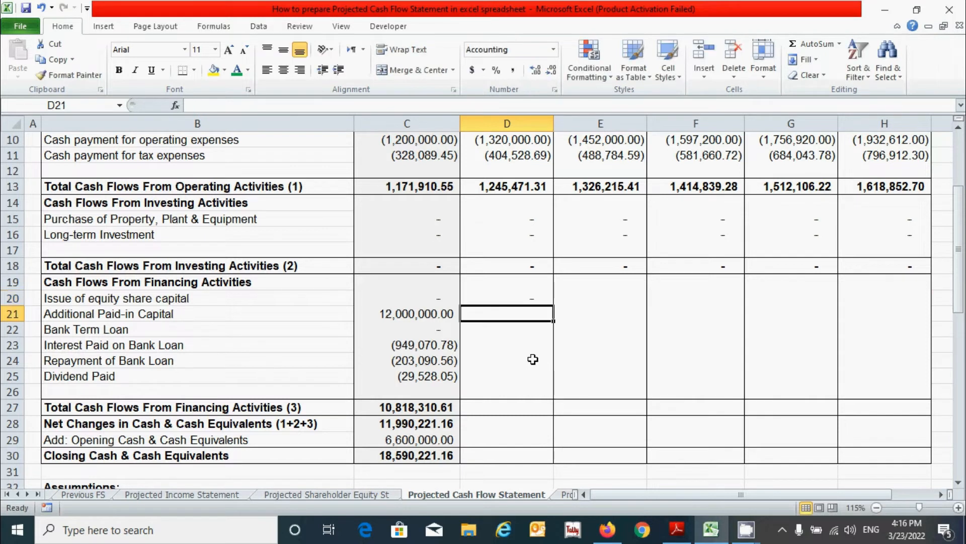
{"action": "left_click", "coordinate": [548, 301]}
{"action": "left_click_drag", "start_coordinate": [552, 306], "coordinate": [901, 313]}
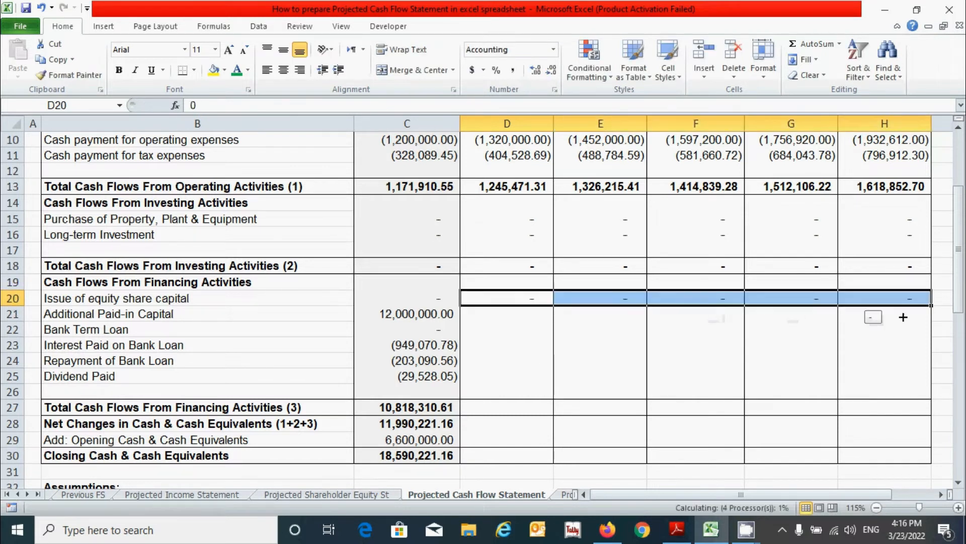
- Set 2022 additional paid-in capital in D21 to the Projected Shareholder Equity St sheet's D7 minus C7, and fill it across to 2026
{"action": "left_click", "coordinate": [498, 313]}
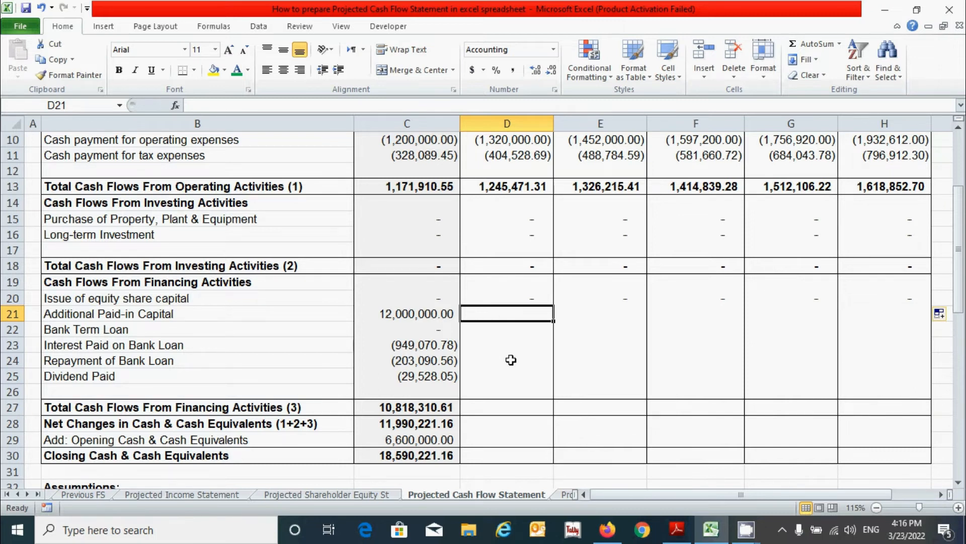
{"action": "type", "text": "="}
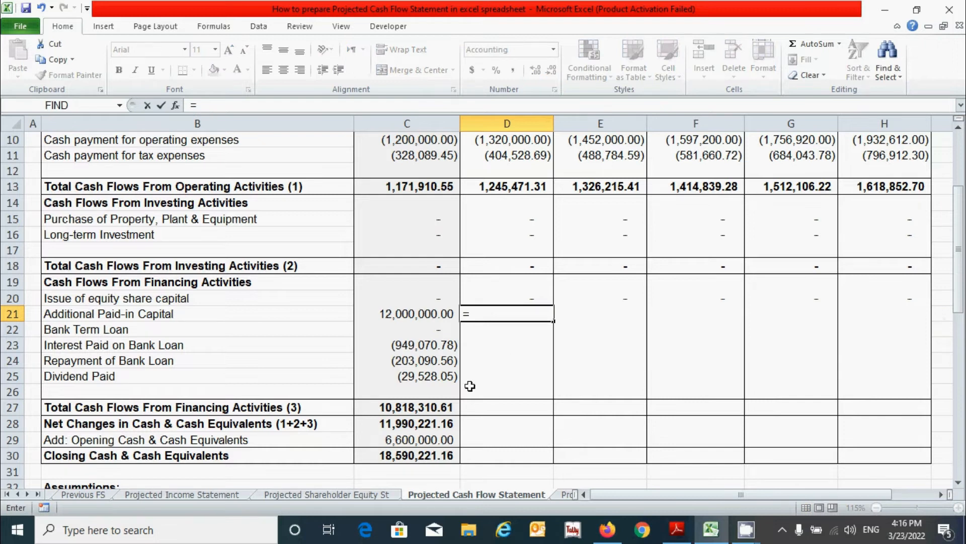
{"action": "left_click", "coordinate": [330, 494]}
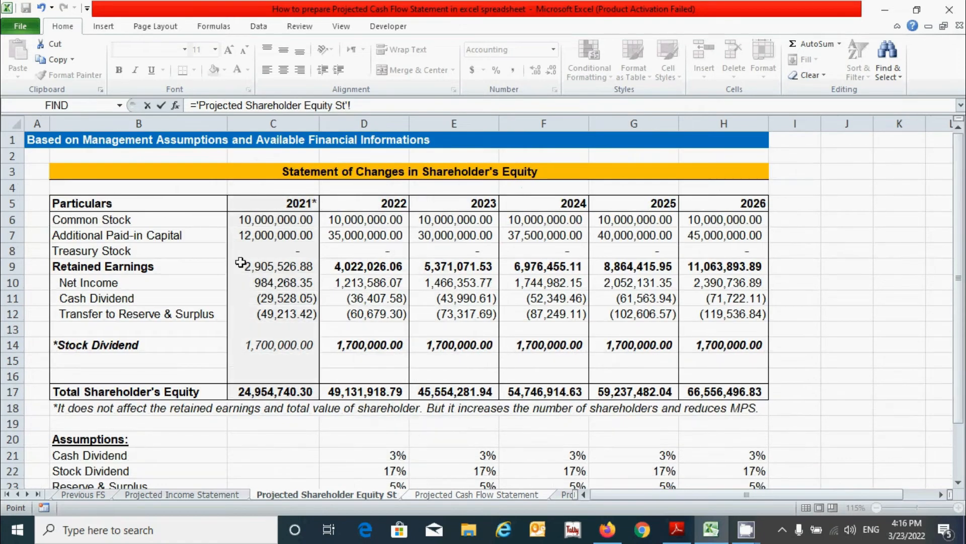
{"action": "left_click", "coordinate": [358, 232]}
{"action": "type", "text": "-"}
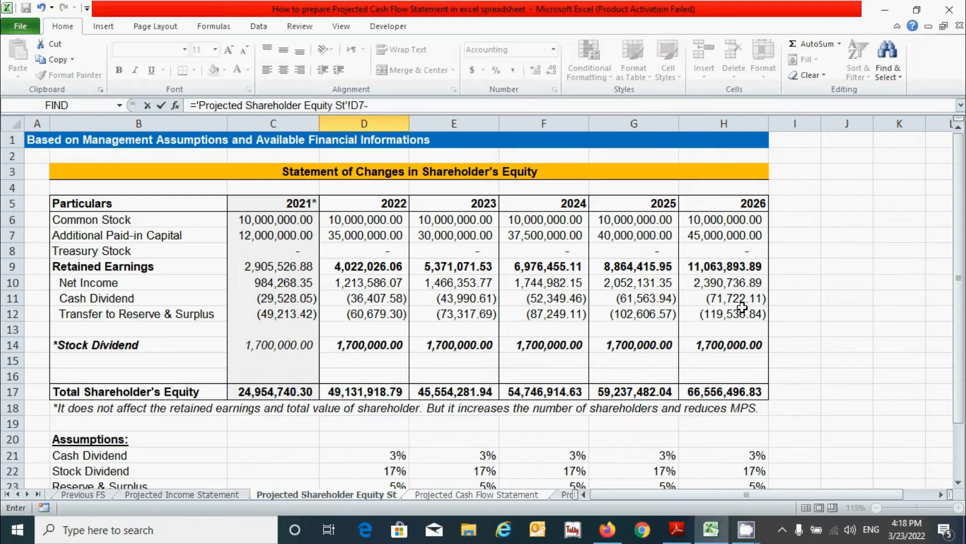
{"action": "left_click", "coordinate": [272, 235]}
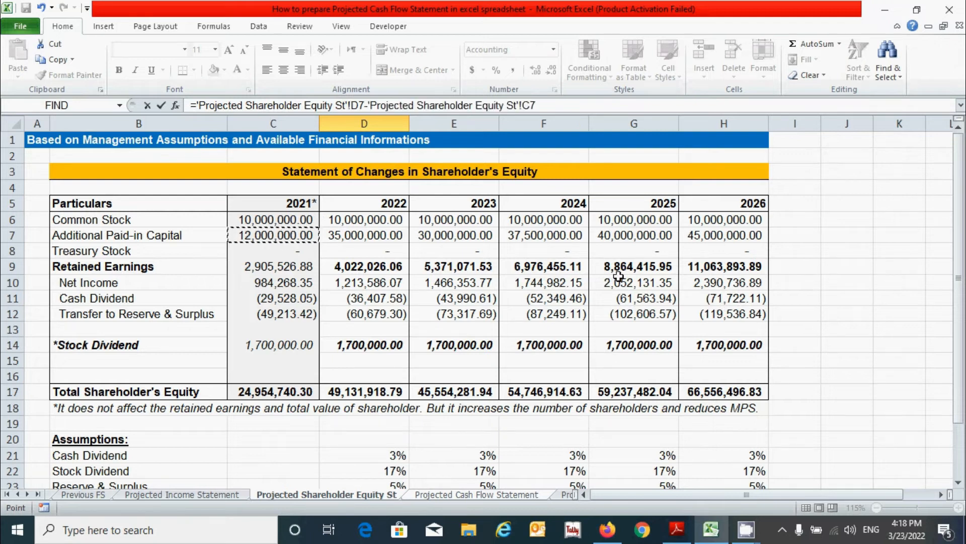
{"action": "key", "text": "Return"}
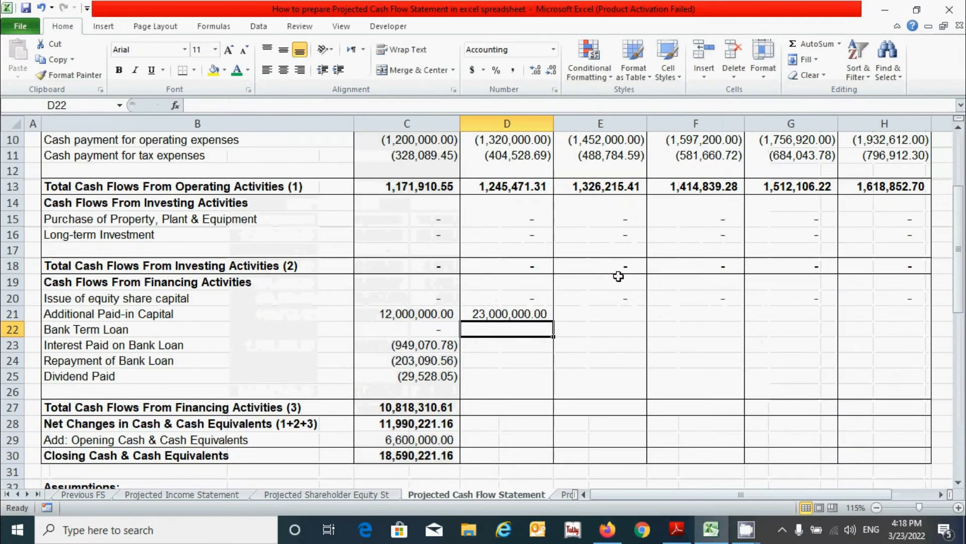
{"action": "left_click", "coordinate": [527, 313]}
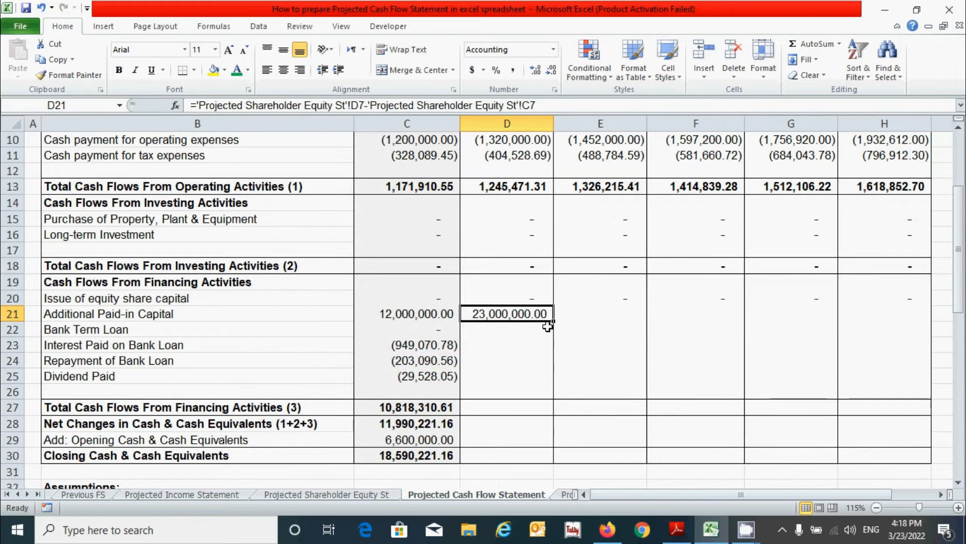
{"action": "left_click_drag", "start_coordinate": [547, 326], "coordinate": [856, 332]}
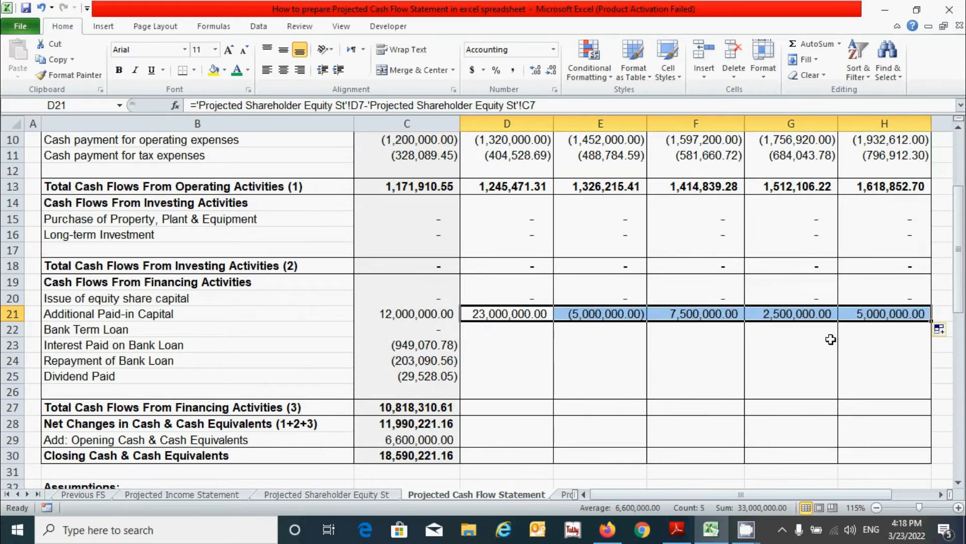
- Enter 0 for the 2022 bank term loan in D22, and fill it across to 2026
{"action": "left_click", "coordinate": [532, 343]}
{"action": "left_click", "coordinate": [520, 327]}
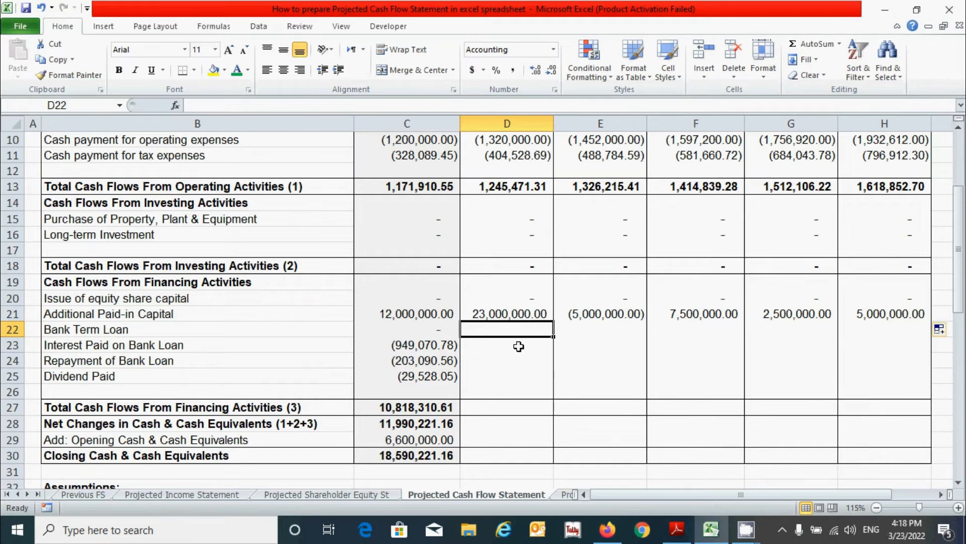
{"action": "scroll", "coordinate": [611, 352], "scroll_direction": "down", "scroll_amount": 3}
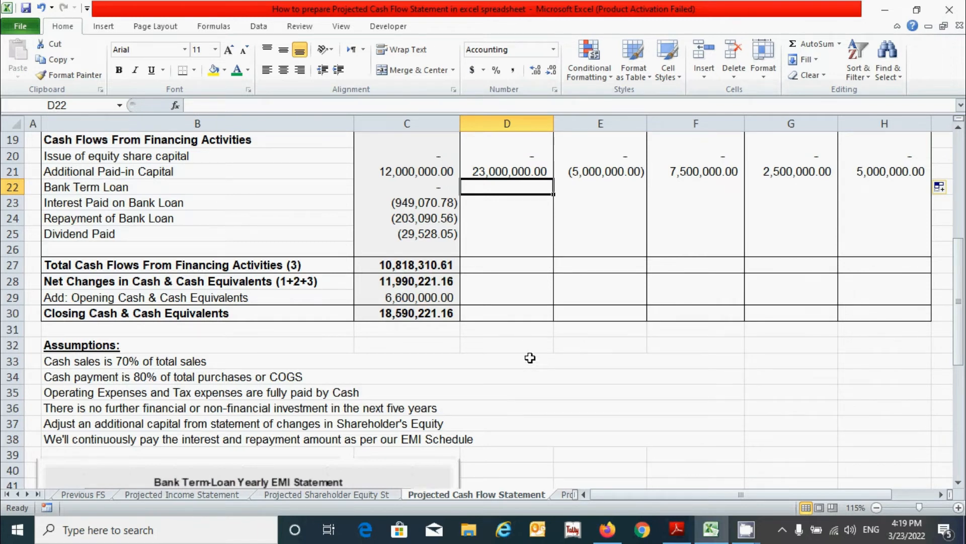
{"action": "scroll", "coordinate": [530, 358], "scroll_direction": "up", "scroll_amount": 1}
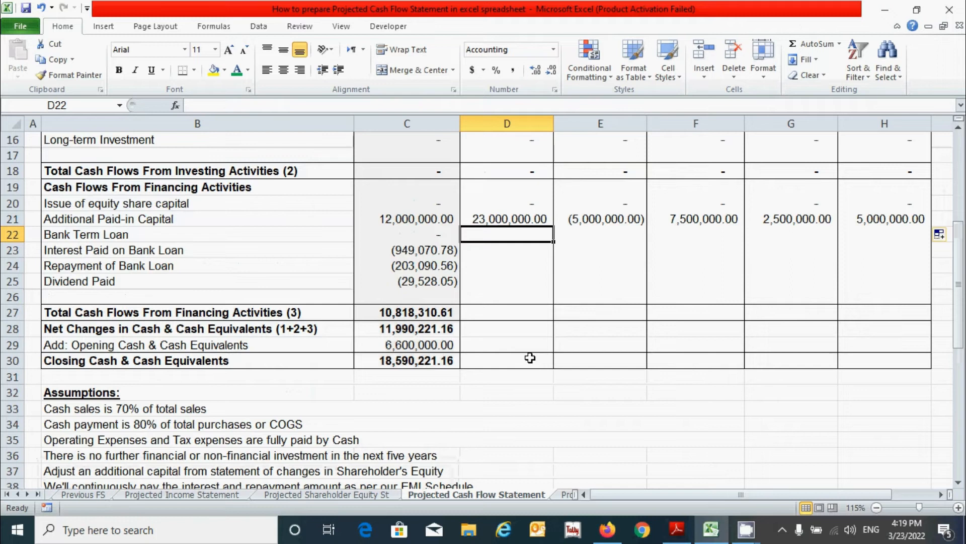
{"action": "type", "text": "0"}
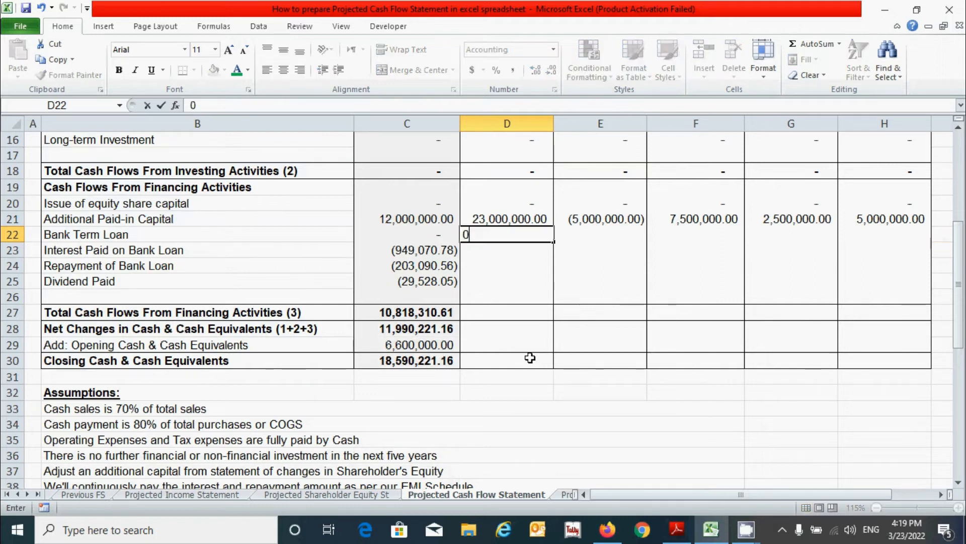
{"action": "key", "text": "Return"}
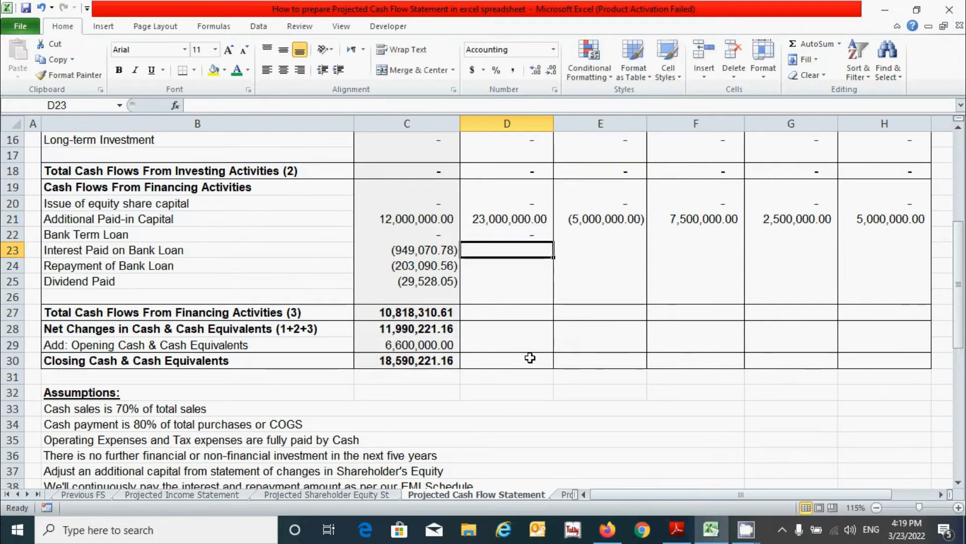
{"action": "left_click", "coordinate": [528, 230]}
{"action": "left_click_drag", "start_coordinate": [554, 243], "coordinate": [904, 242]}
- Examine the Bank Term-Loan Yearly EMI Statement below the assumptions for the yearly interest and principal amounts
{"action": "left_click", "coordinate": [513, 253]}
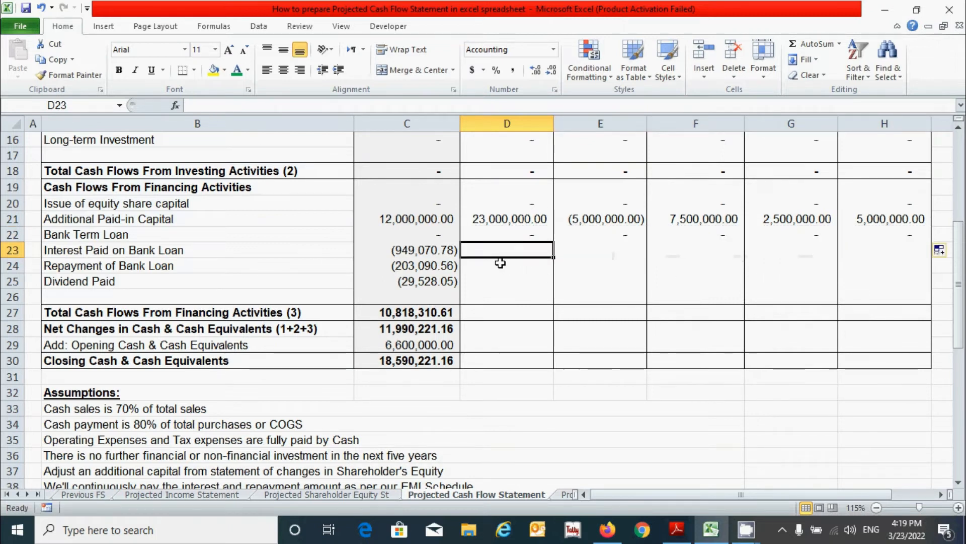
{"action": "scroll", "coordinate": [500, 263], "scroll_direction": "down", "scroll_amount": 1}
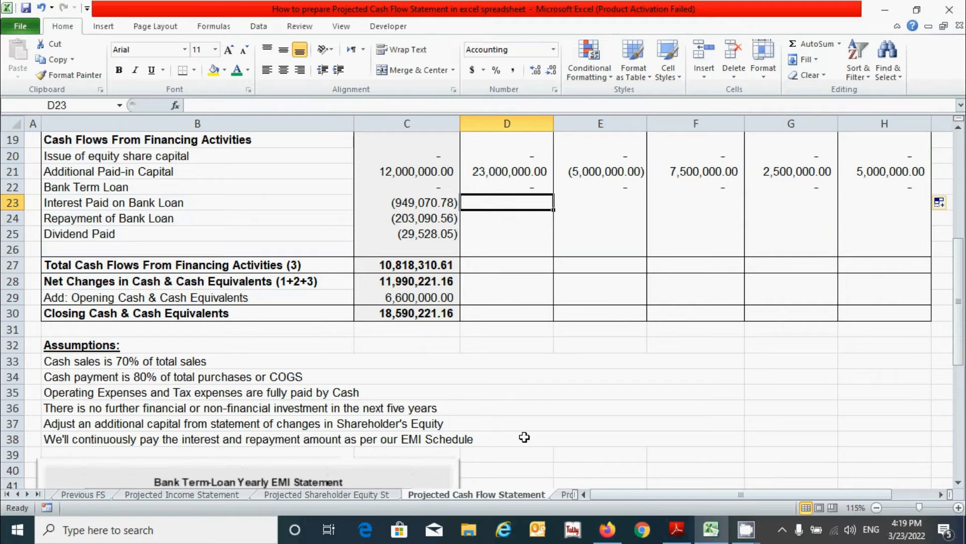
{"action": "scroll", "coordinate": [561, 365], "scroll_direction": "down", "scroll_amount": 4}
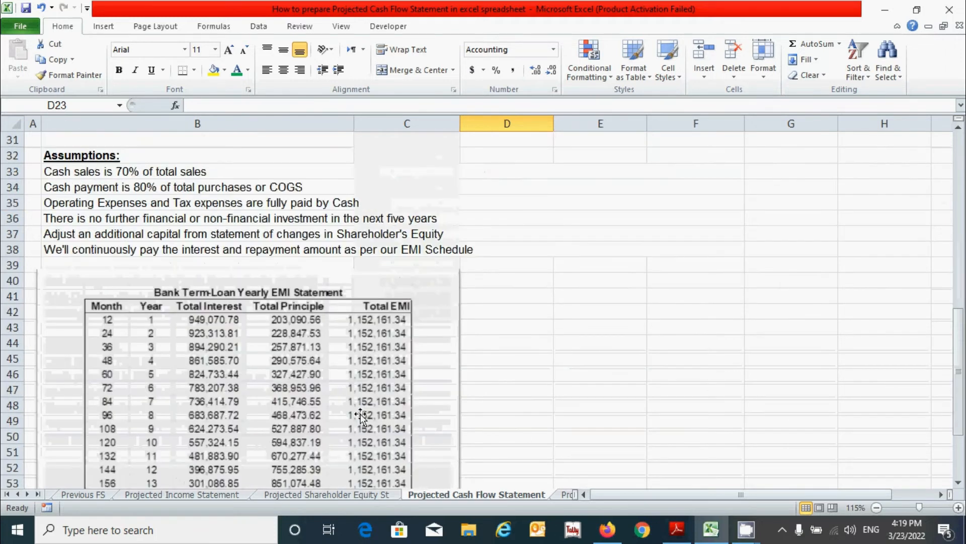
{"action": "scroll", "coordinate": [648, 360], "scroll_direction": "up", "scroll_amount": 4}
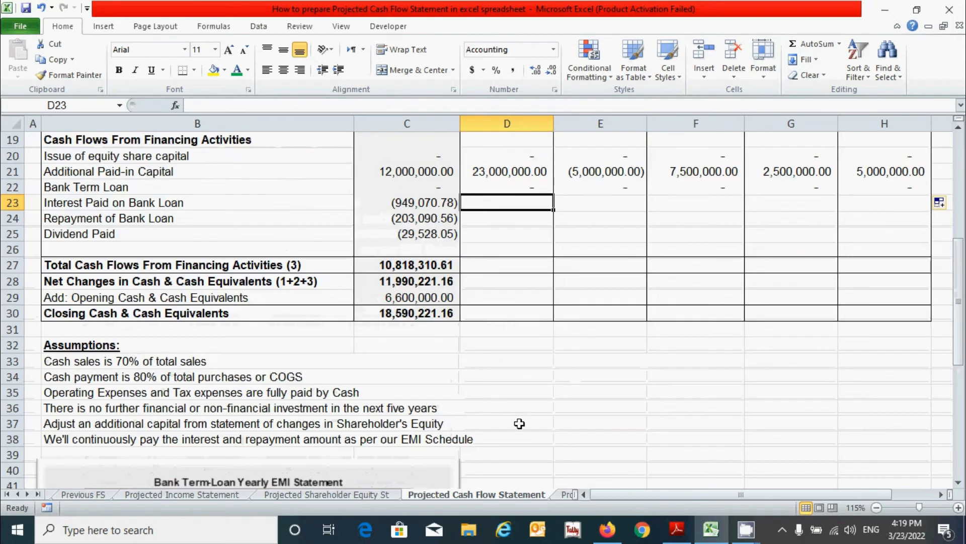
{"action": "scroll", "coordinate": [646, 351], "scroll_direction": "down", "scroll_amount": 3}
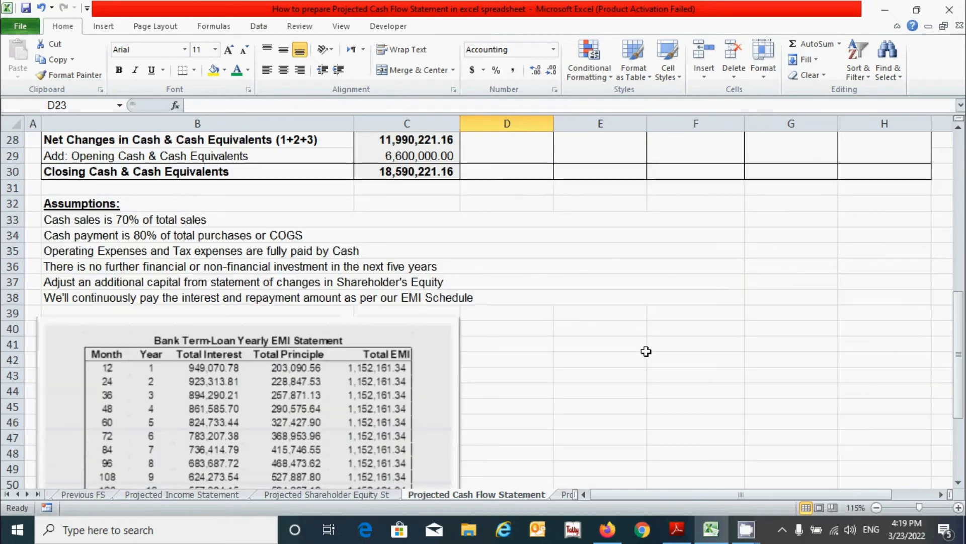
{"action": "left_click", "coordinate": [580, 358]}
{"action": "scroll", "coordinate": [569, 353], "scroll_direction": "down", "scroll_amount": 2}
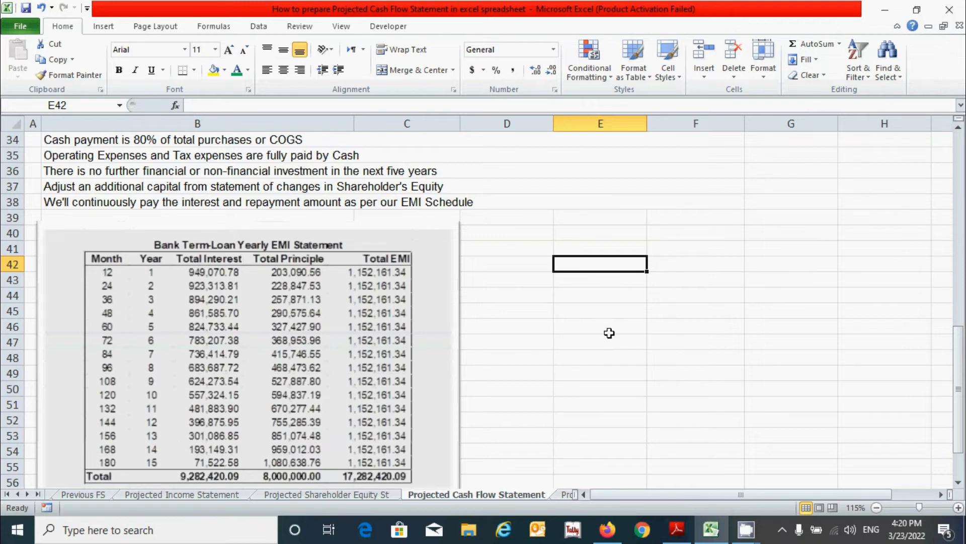
{"action": "scroll", "coordinate": [610, 333], "scroll_direction": "up", "scroll_amount": 2}
{"action": "scroll", "coordinate": [554, 256], "scroll_direction": "down", "scroll_amount": 1}
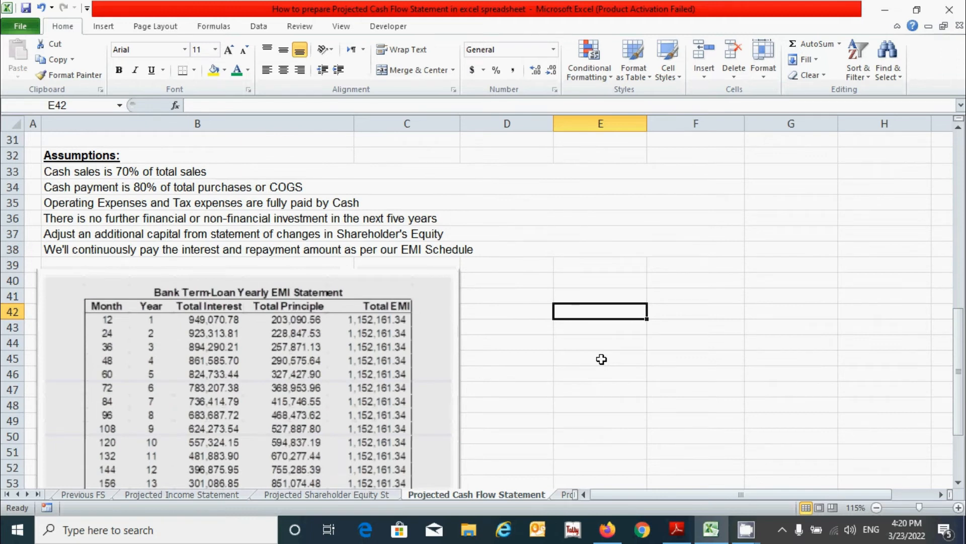
- Enter the year 2 and year 3 loan interest as negative amounts, =-923313.81 in E42 and =-894290.21 in E43
{"action": "type", "text": "="}
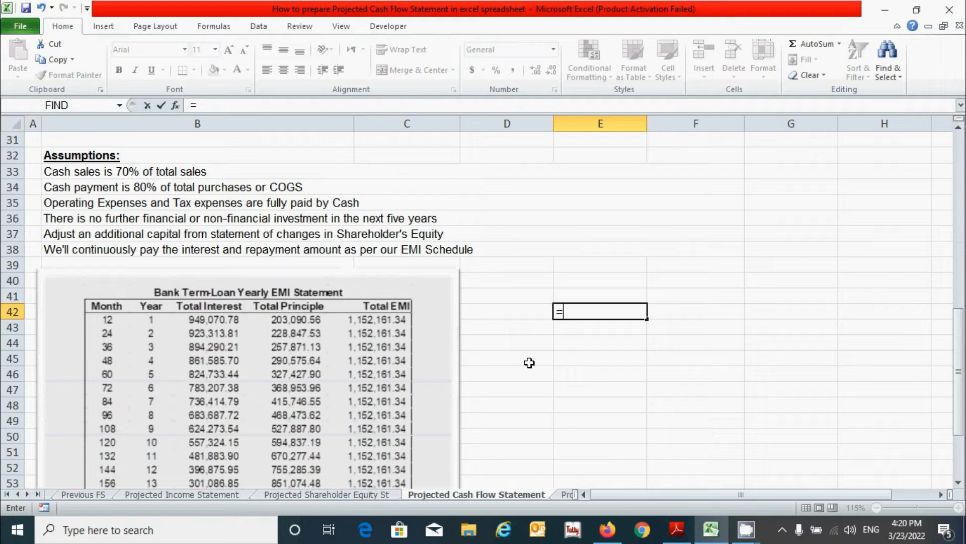
{"action": "type", "text": "-"}
{"action": "scroll", "coordinate": [298, 331], "scroll_direction": "up", "scroll_amount": 5}
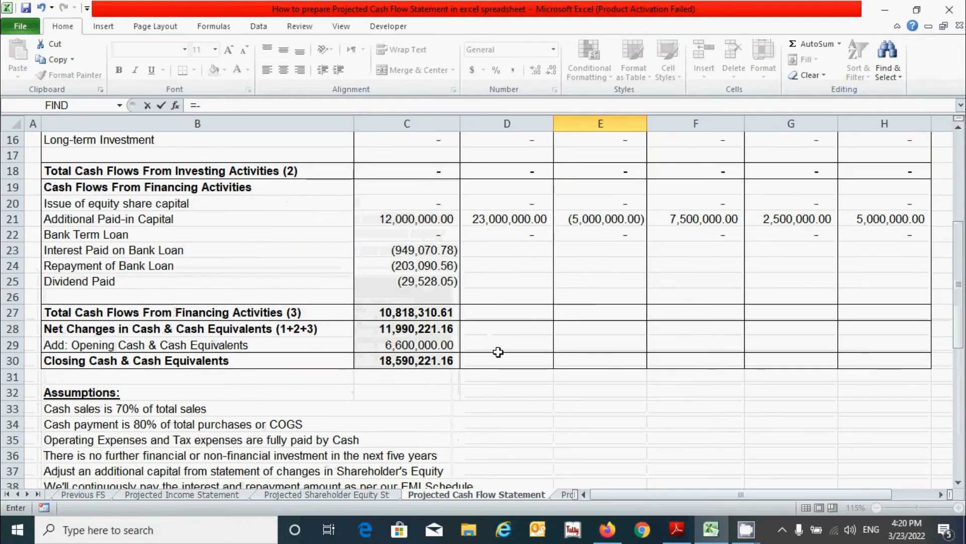
{"action": "scroll", "coordinate": [497, 352], "scroll_direction": "down", "scroll_amount": 5}
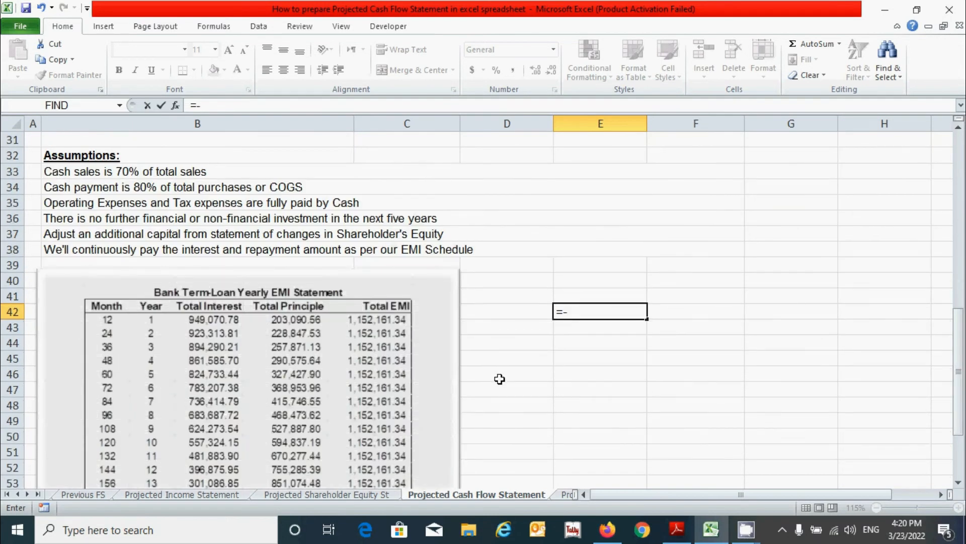
{"action": "type", "text": "923313."}
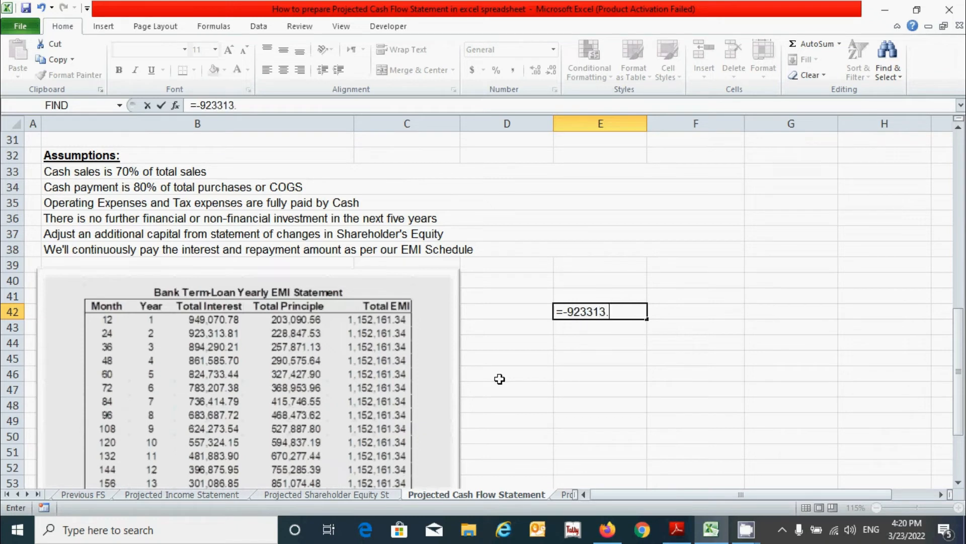
{"action": "type", "text": "81"}
{"action": "key", "text": "Return"}
{"action": "type", "text": "894"}
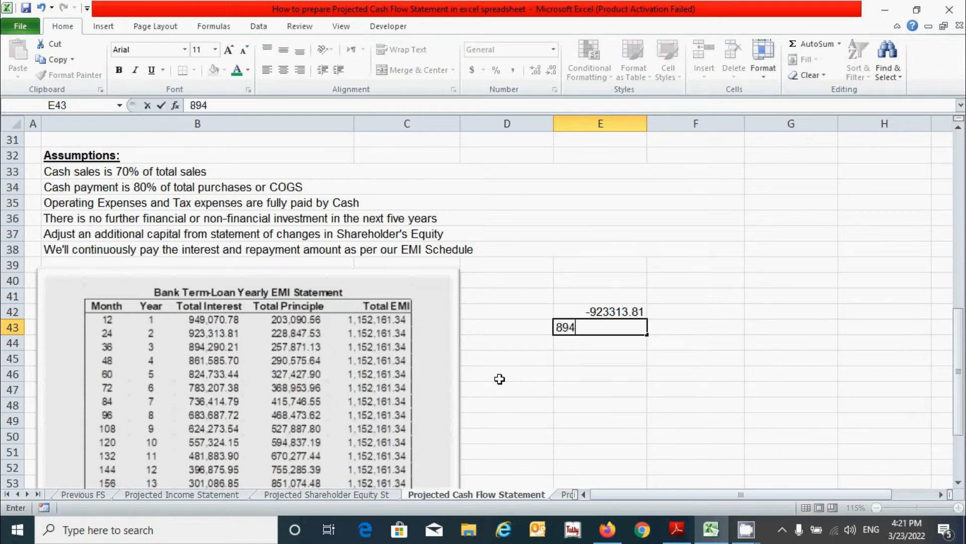
{"action": "type", "text": "290.21"}
{"action": "left_click", "coordinate": [556, 327]}
{"action": "type", "text": "=-"}
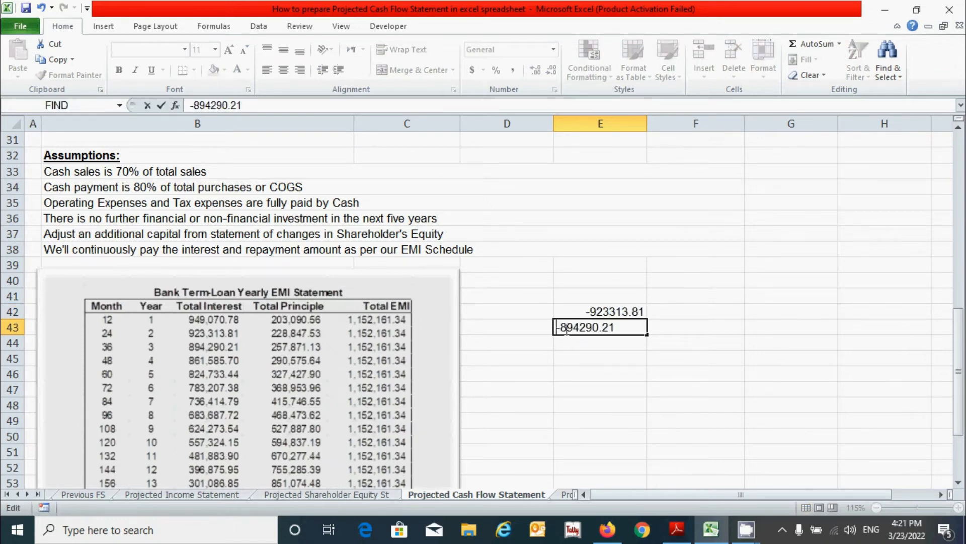
{"action": "key", "text": "Return"}
- Enter the year 4 to 6 loan interest as negative amounts in E44:E46: =-861585.70, =-824733.44 and =-783207.38
{"action": "type", "text": "=-861585.70"}
{"action": "key", "text": "Return"}
{"action": "type", "text": "=-"}
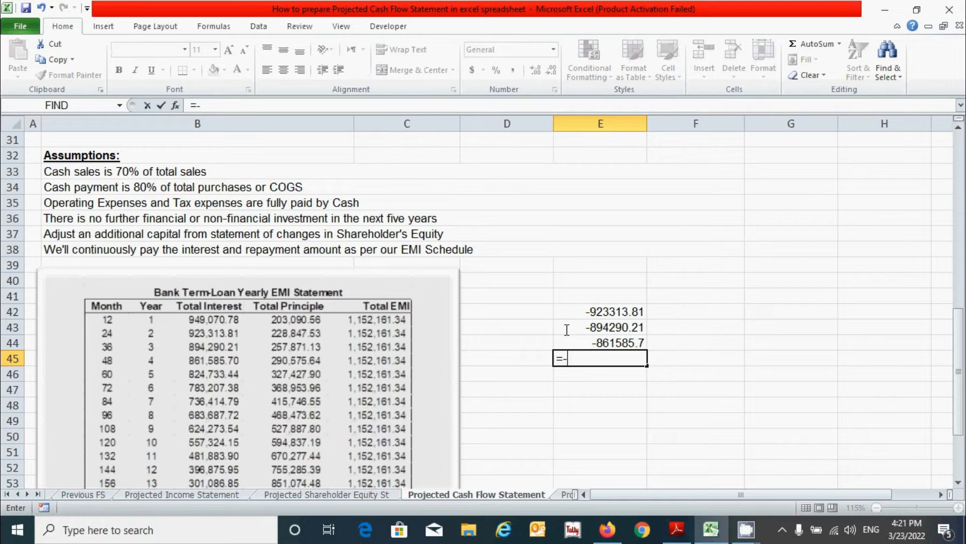
{"action": "type", "text": "824733.44"}
{"action": "key", "text": "Return"}
{"action": "type", "text": "=-783207."}
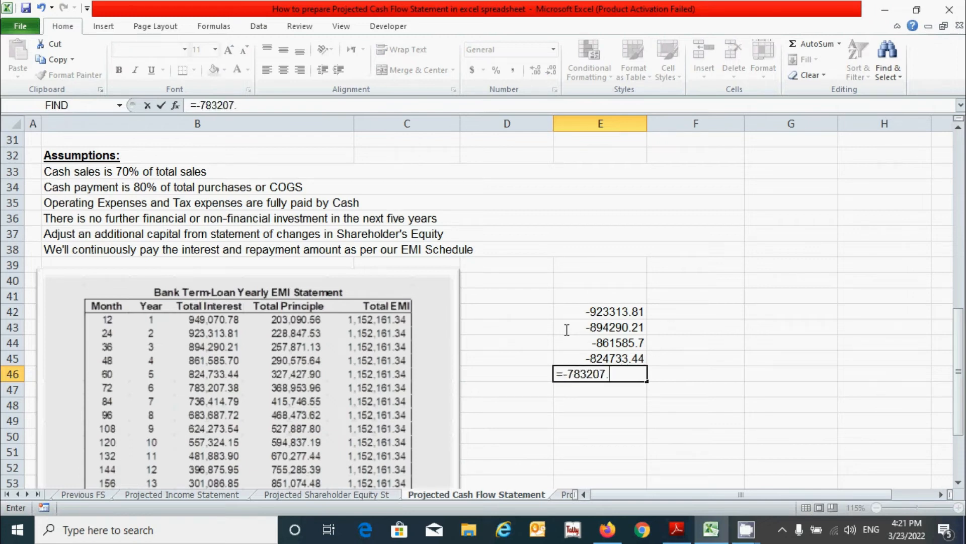
{"action": "type", "text": "38"}
{"action": "key", "text": "Return"}
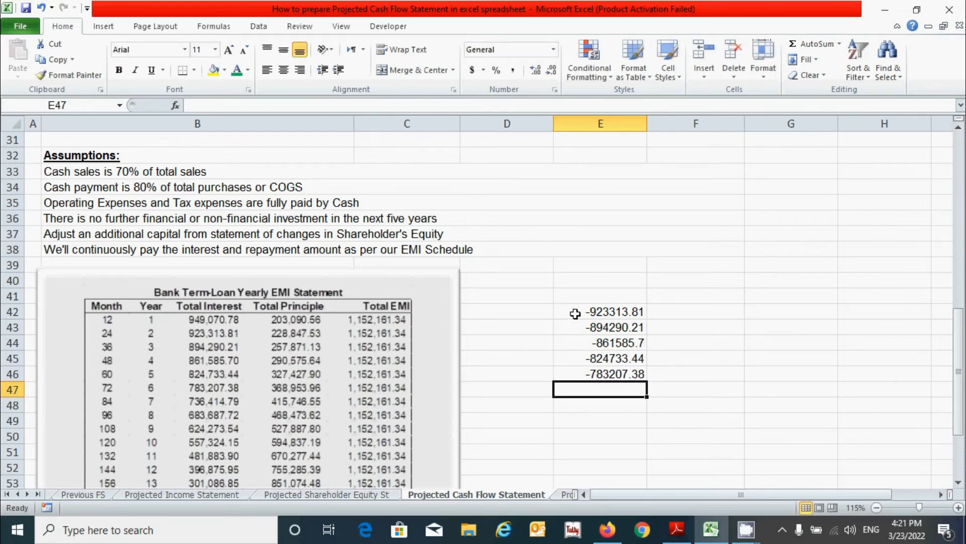
- Copy the interest amounts in E42:E46 transposed into the Interest Paid on Bank Loan row from D23 to H23, and apply Comma Style
{"action": "left_click_drag", "start_coordinate": [579, 312], "coordinate": [579, 371]}
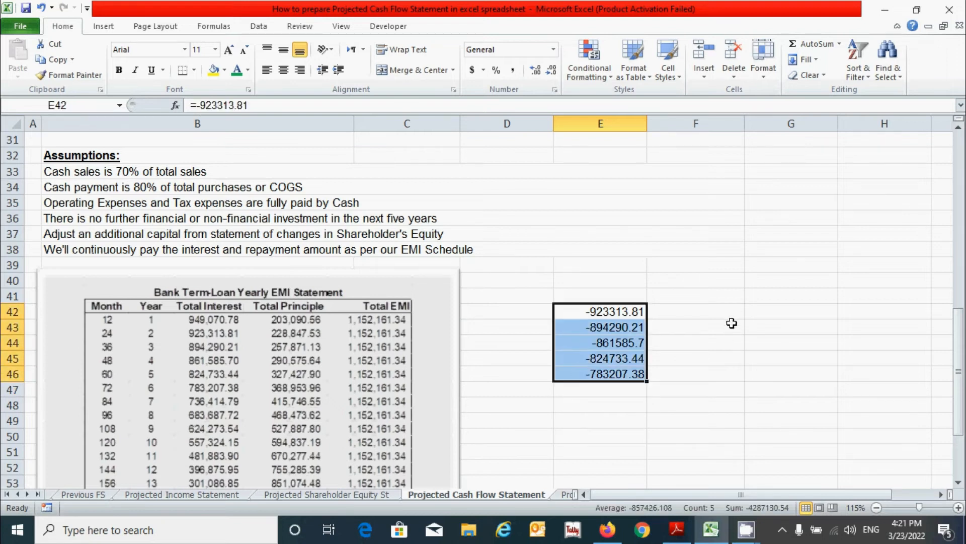
{"action": "key", "text": "ctrl+c"}
{"action": "scroll", "coordinate": [711, 302], "scroll_direction": "up", "scroll_amount": 4}
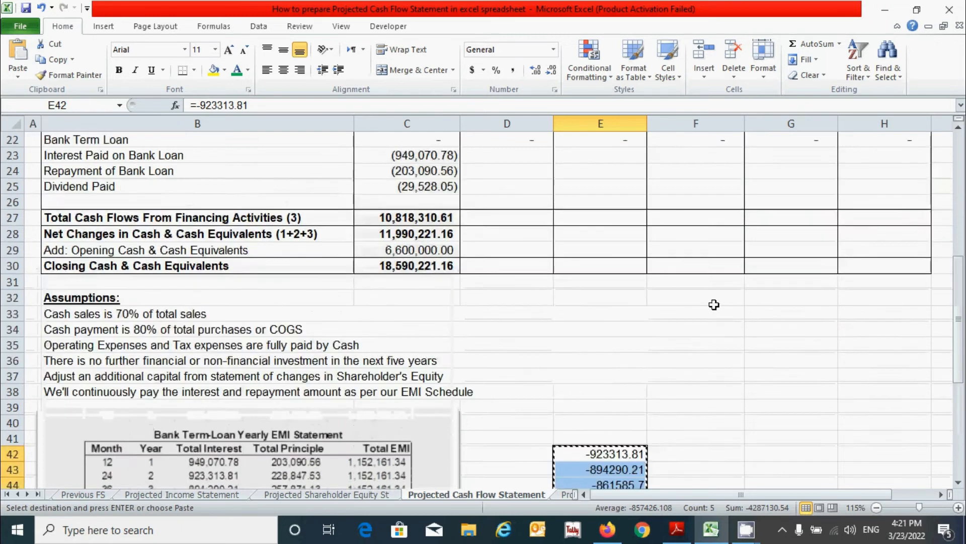
{"action": "left_click", "coordinate": [501, 203]}
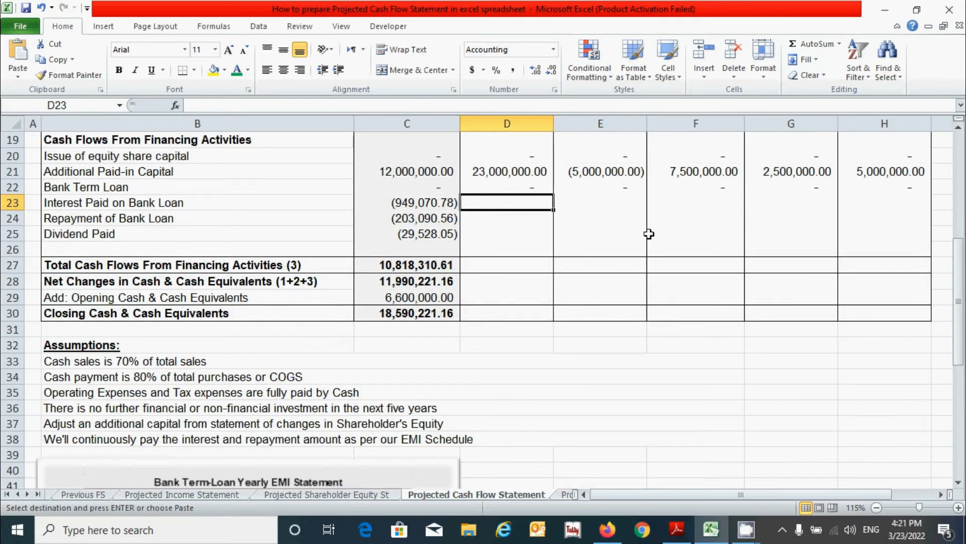
{"action": "key", "text": "ctrl+v"}
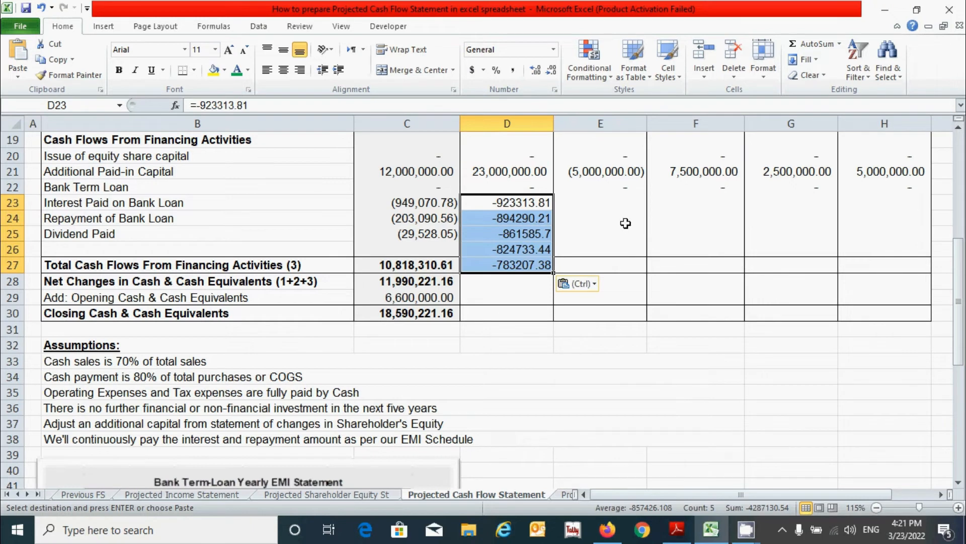
{"action": "left_click", "coordinate": [590, 285]}
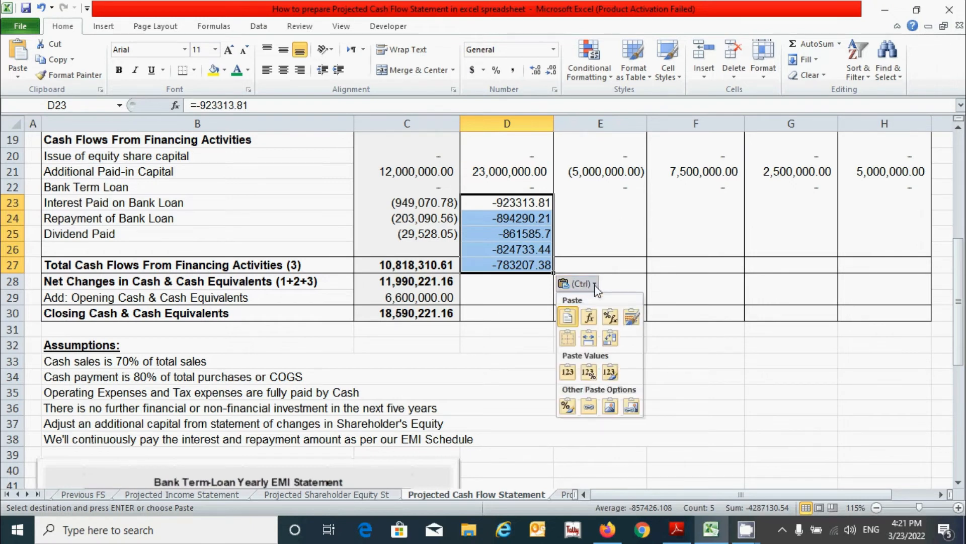
{"action": "left_click", "coordinate": [611, 337]}
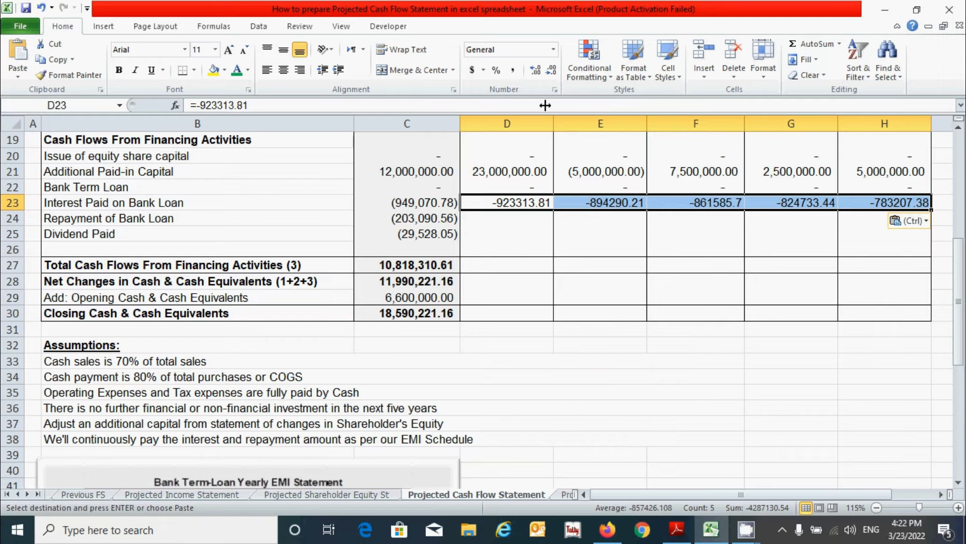
{"action": "left_click", "coordinate": [513, 74]}
{"action": "left_click", "coordinate": [619, 359]}
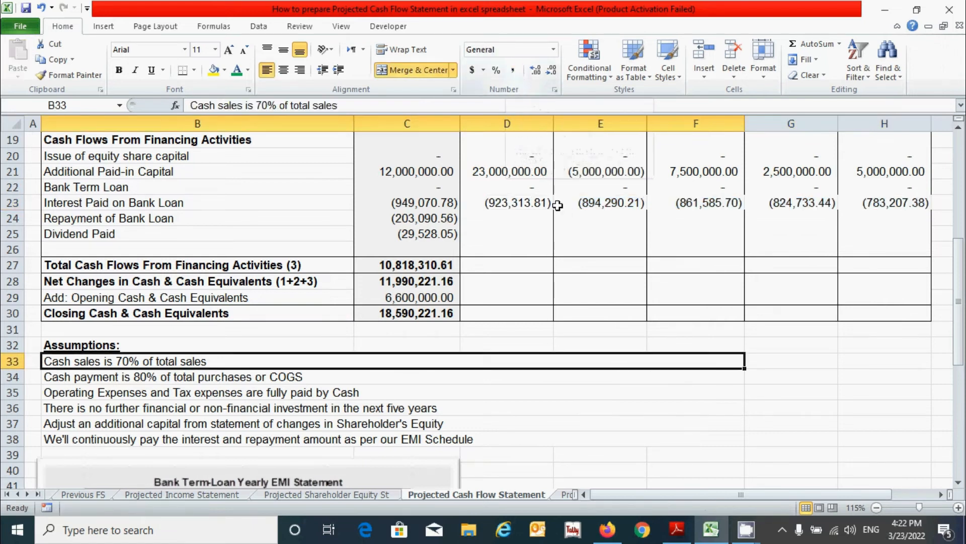
{"action": "left_click", "coordinate": [540, 203]}
- Enter the year 2 and year 3 loan principal as negative amounts, =-228847.53 in F42 and =-257871.13 in F43
{"action": "left_click", "coordinate": [533, 222]}
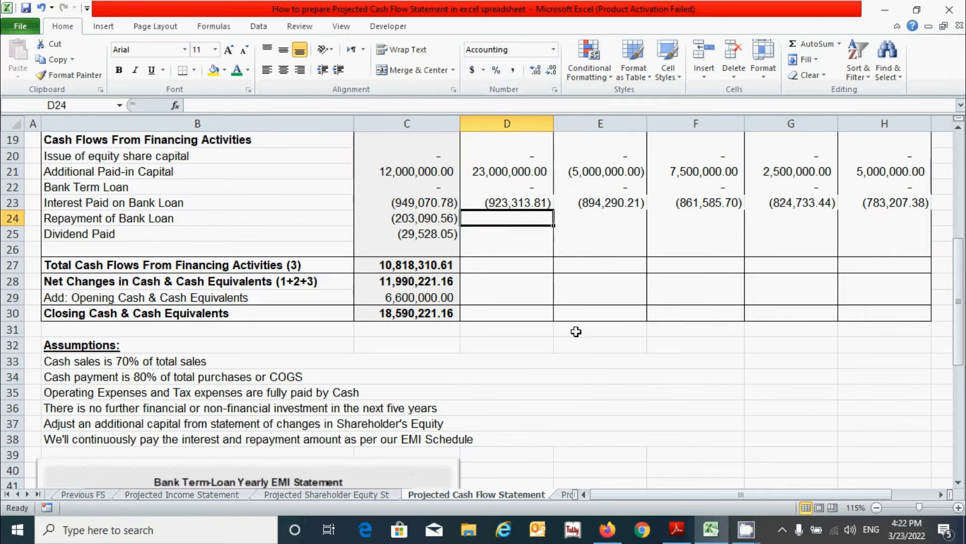
{"action": "scroll", "coordinate": [575, 332], "scroll_direction": "down", "scroll_amount": 4}
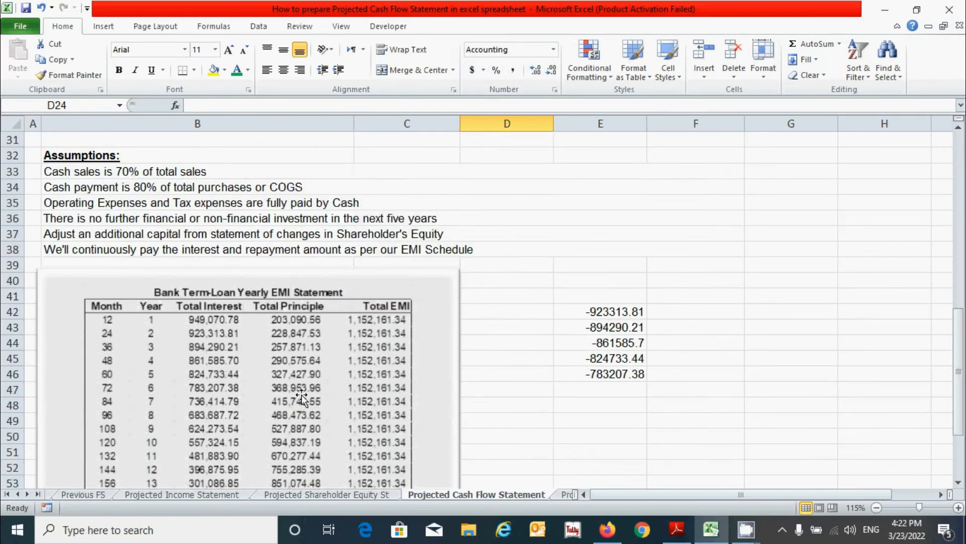
{"action": "left_click", "coordinate": [669, 313]}
{"action": "type", "text": "="}
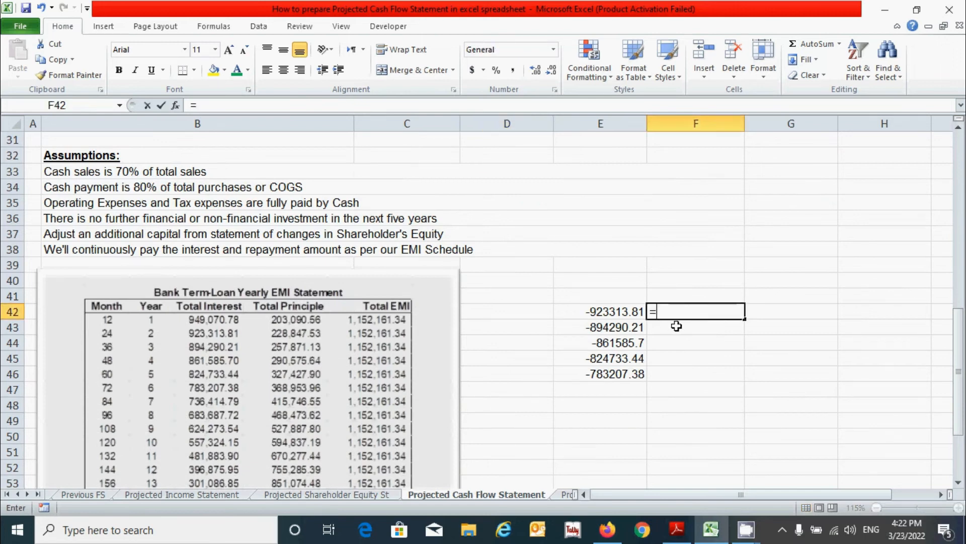
{"action": "key", "text": "Escape"}
{"action": "left_click", "coordinate": [670, 326]}
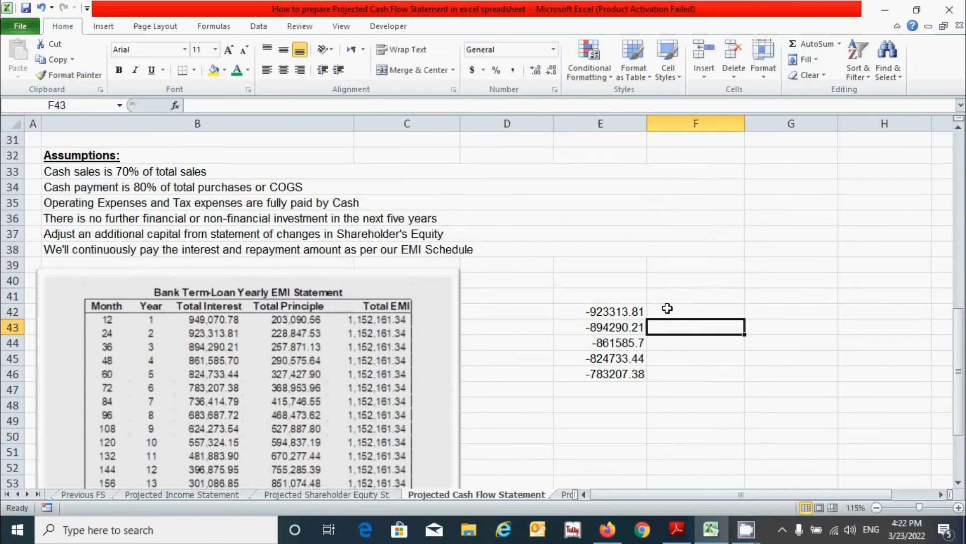
{"action": "left_click", "coordinate": [670, 311]}
{"action": "type", "text": "="}
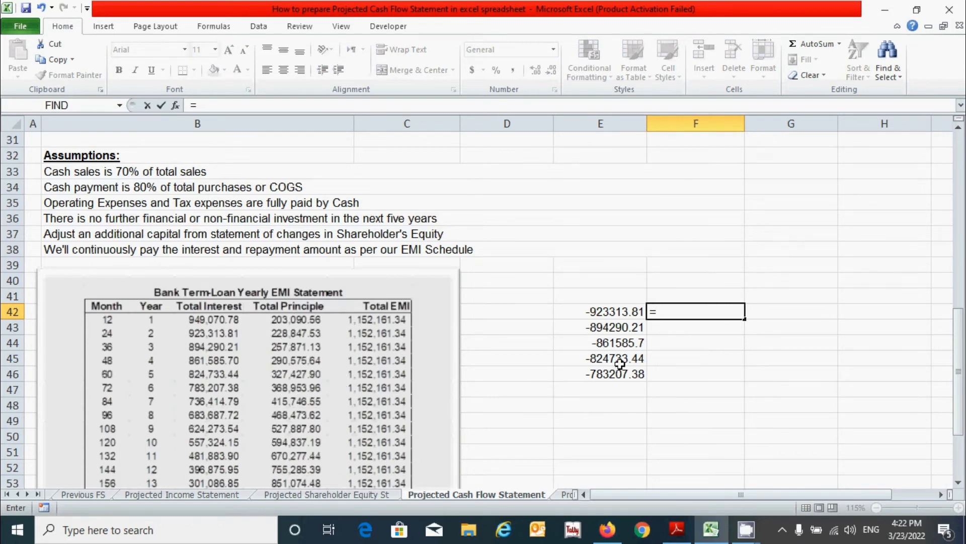
{"action": "type", "text": "-228847.53"}
{"action": "key", "text": "Return"}
{"action": "type", "text": "=-25"}
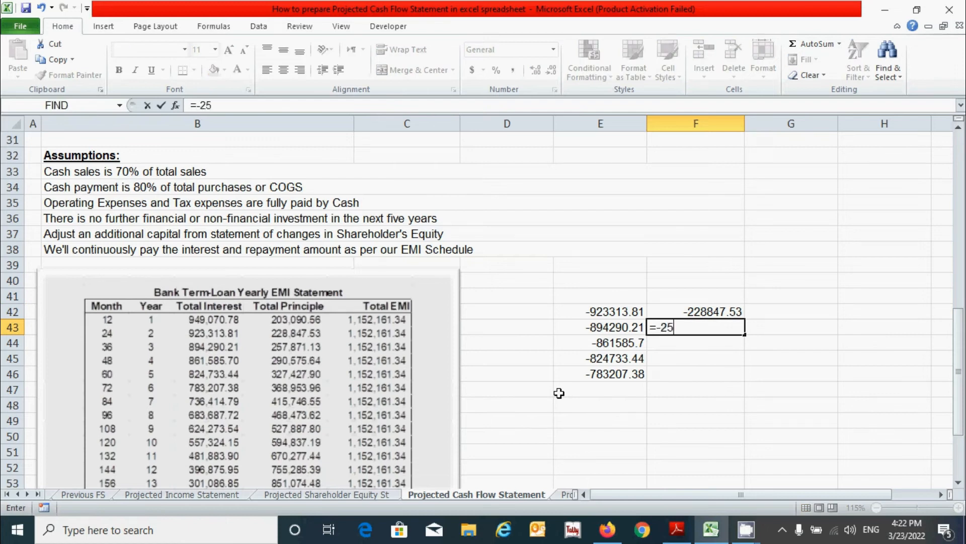
{"action": "type", "text": "7871.13"}
{"action": "key", "text": "Return"}
- Enter the year 4 to 6 loan principal as negative amounts in F44:F46: =-290575.64, =-327427.9 and =-368953.96
{"action": "type", "text": "=-290575.64"}
{"action": "key", "text": "Return"}
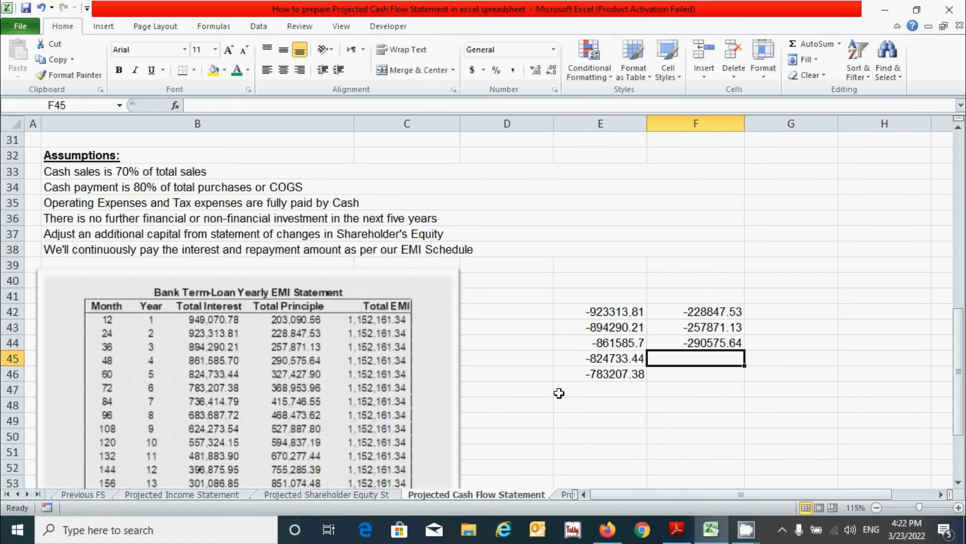
{"action": "type", "text": "=-327427.9"}
{"action": "key", "text": "Return"}
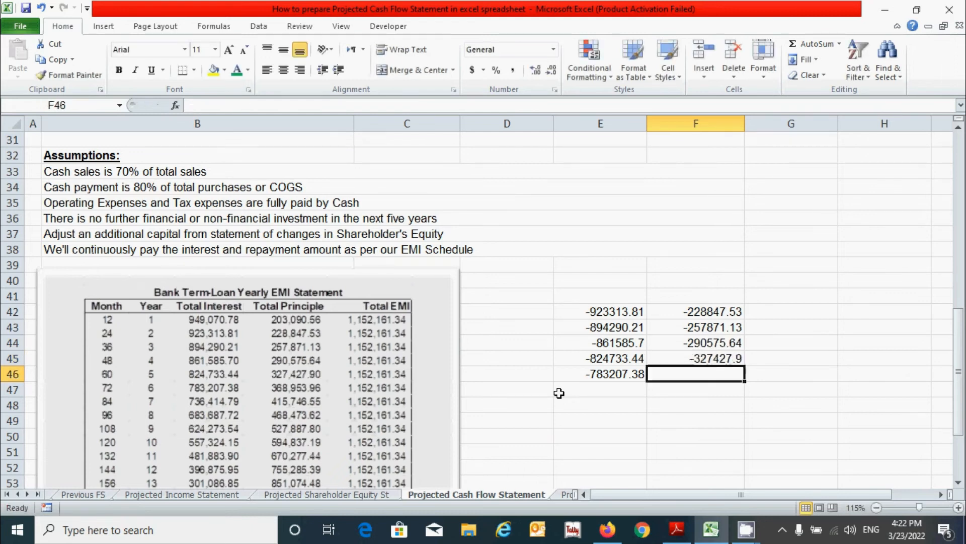
{"action": "type", "text": "=-368"}
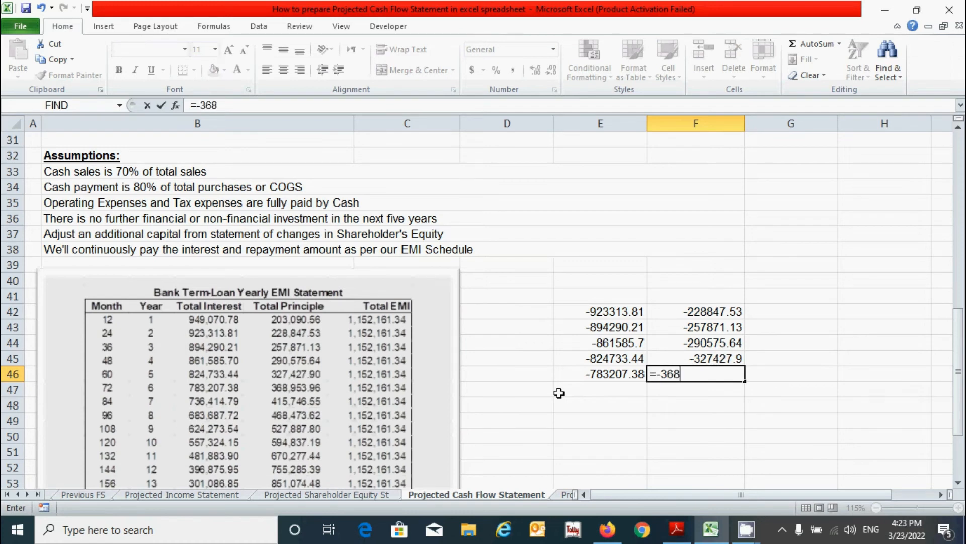
{"action": "type", "text": "953.96"}
{"action": "key", "text": "Return"}
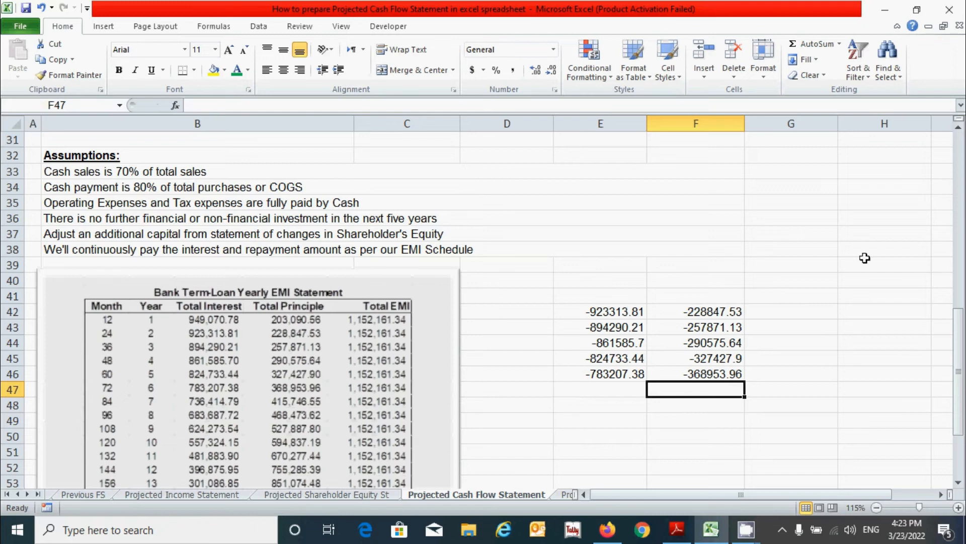
- Copy the principal amounts in F42:F46 transposed into the Repayment of Bank Loan row from D24 to H24, and apply Comma Style
{"action": "left_click_drag", "start_coordinate": [697, 309], "coordinate": [697, 370]}
{"action": "key", "text": "ctrl+c"}
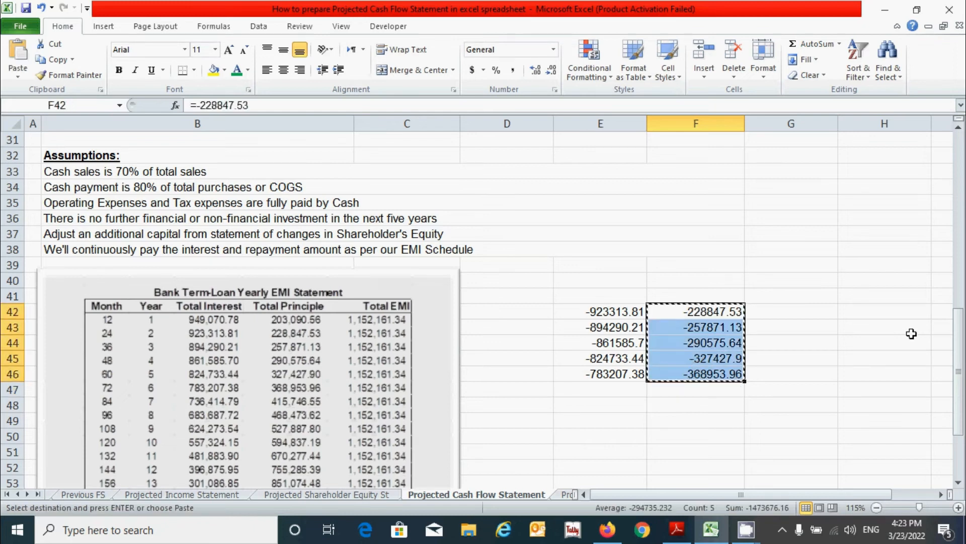
{"action": "scroll", "coordinate": [740, 330], "scroll_direction": "up", "scroll_amount": 5}
{"action": "left_click", "coordinate": [500, 264]}
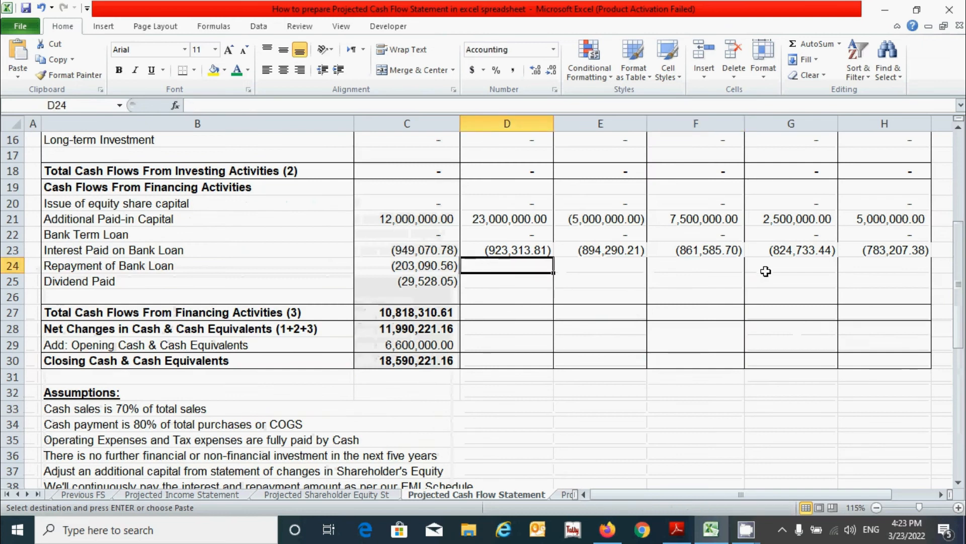
{"action": "key", "text": "ctrl+v"}
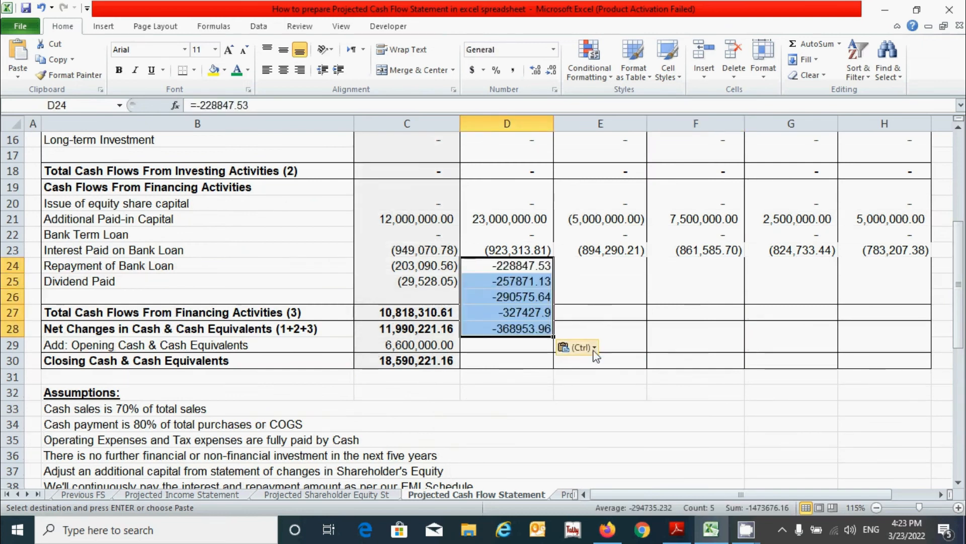
{"action": "left_click", "coordinate": [578, 347]}
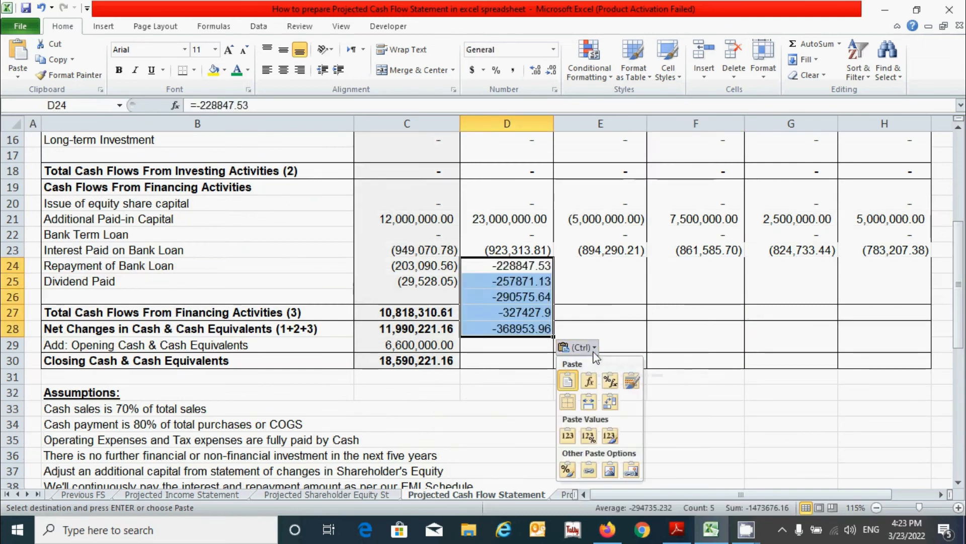
{"action": "left_click", "coordinate": [615, 407]}
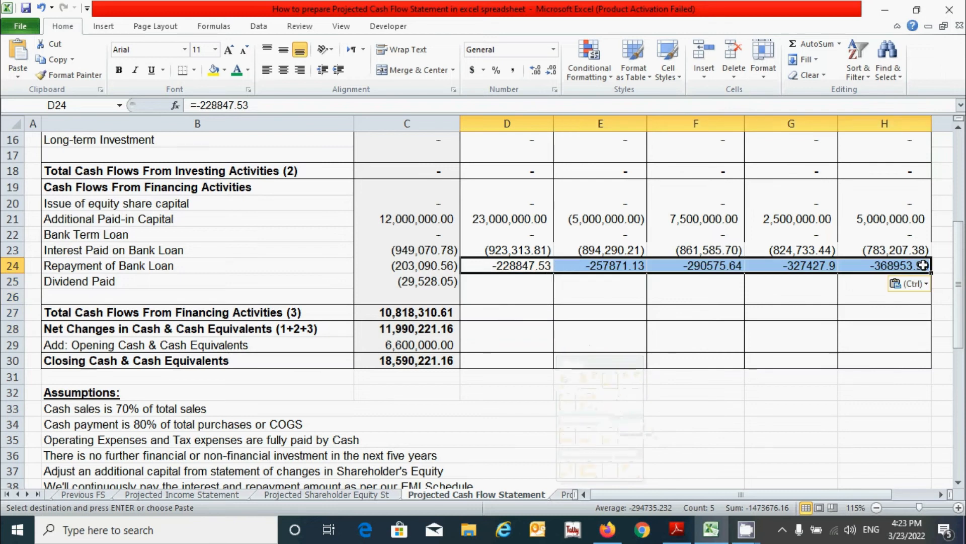
{"action": "left_click", "coordinate": [513, 70]}
- Copy the cell formatting of Long-term Investment cell D16 onto the interest and loan repayment cells D23:H24 with Format Painter
{"action": "key", "text": "Up"}
{"action": "key", "text": "Up"}
{"action": "key", "text": "Up"}
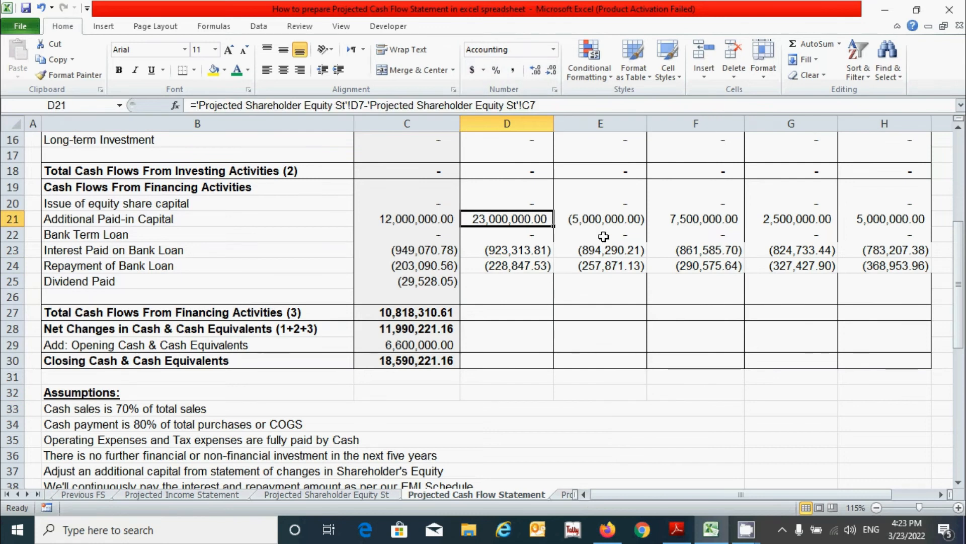
{"action": "scroll", "coordinate": [518, 236], "scroll_direction": "up", "scroll_amount": 1}
{"action": "left_click", "coordinate": [534, 192]}
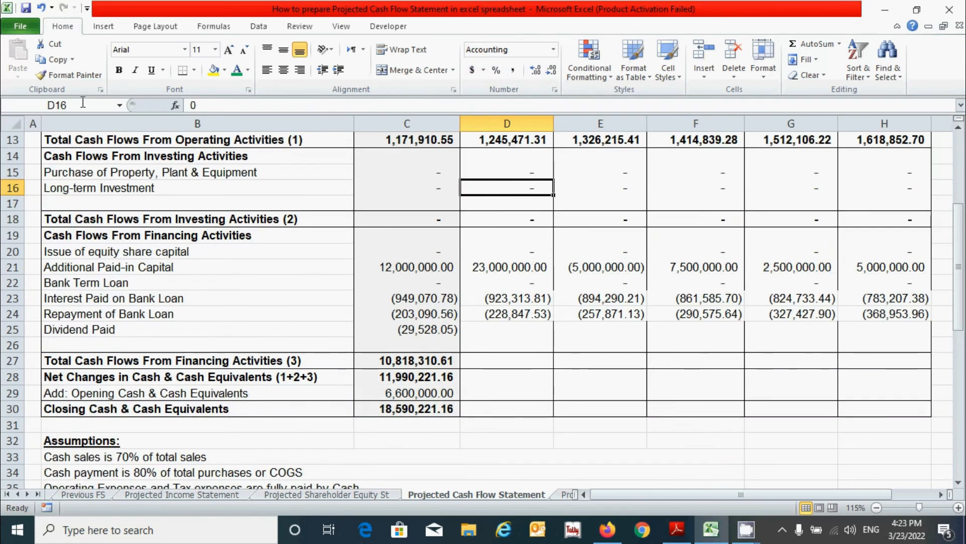
{"action": "left_click", "coordinate": [89, 74]}
{"action": "scroll", "coordinate": [574, 258], "scroll_direction": "down", "scroll_amount": 2}
{"action": "left_click_drag", "start_coordinate": [496, 203], "coordinate": [883, 220]}
{"action": "left_click", "coordinate": [735, 247]}
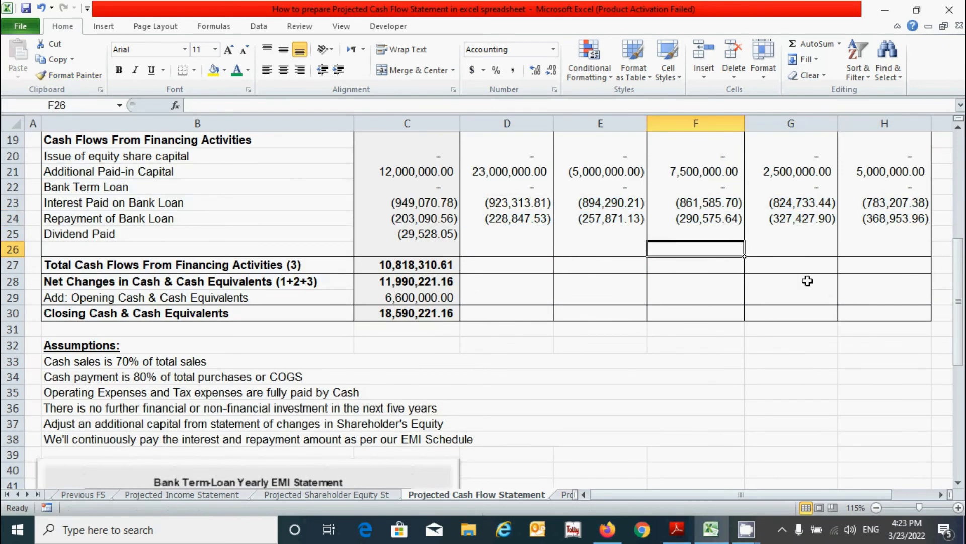
- Link Dividend Paid cell D25 to the 2022 cash dividend in 'Projected Shareholder Equity St'!D11 and fill the formula across to H25
{"action": "left_click", "coordinate": [552, 239]}
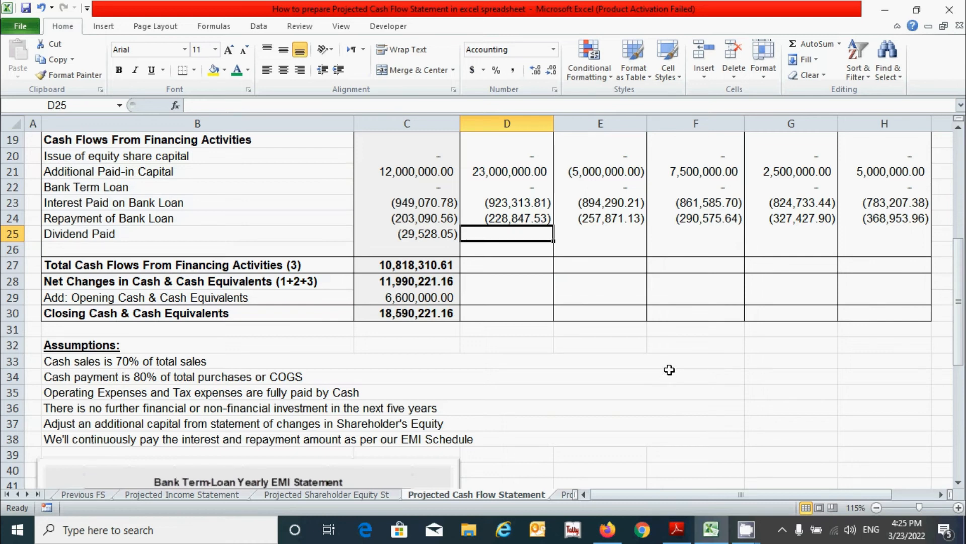
{"action": "type", "text": "="}
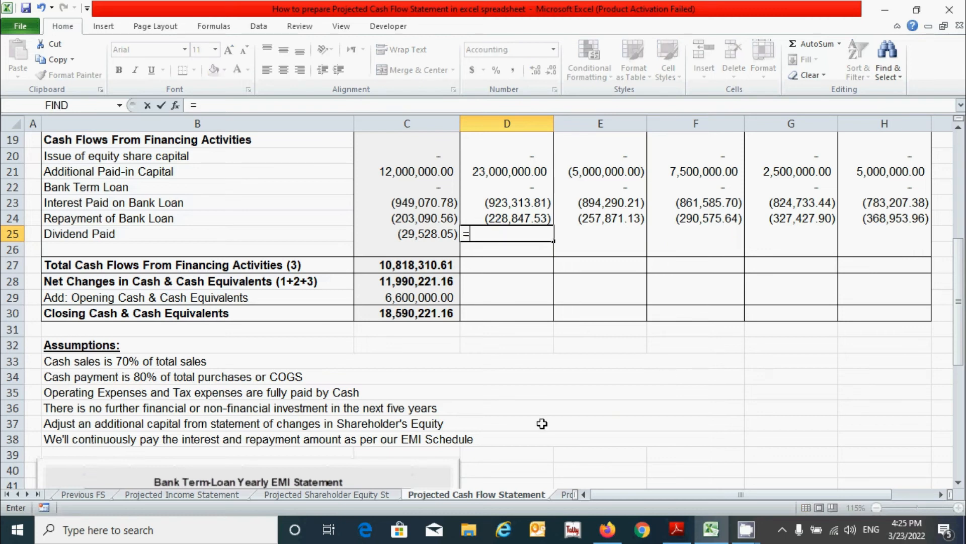
{"action": "left_click", "coordinate": [303, 496]}
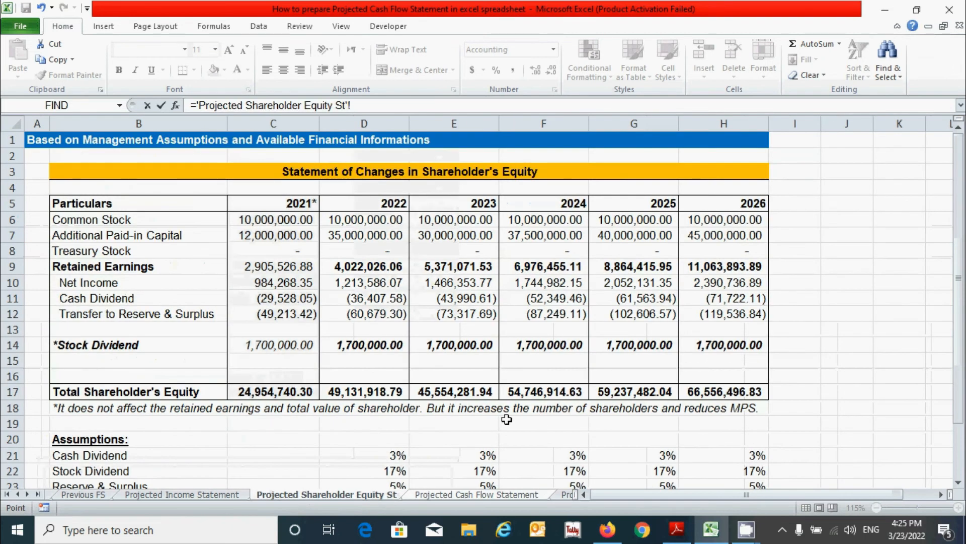
{"action": "left_click", "coordinate": [347, 301]}
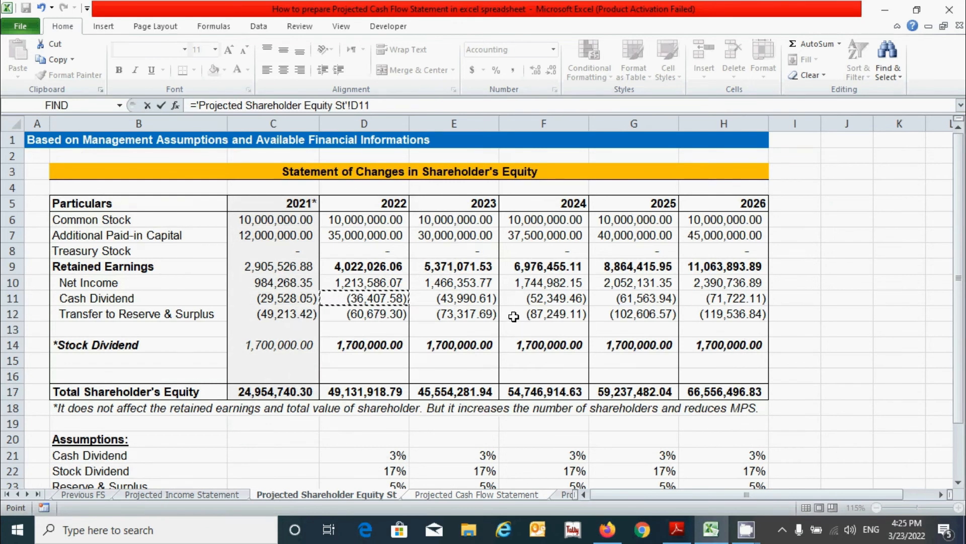
{"action": "key", "text": "Return"}
{"action": "left_click", "coordinate": [531, 232]}
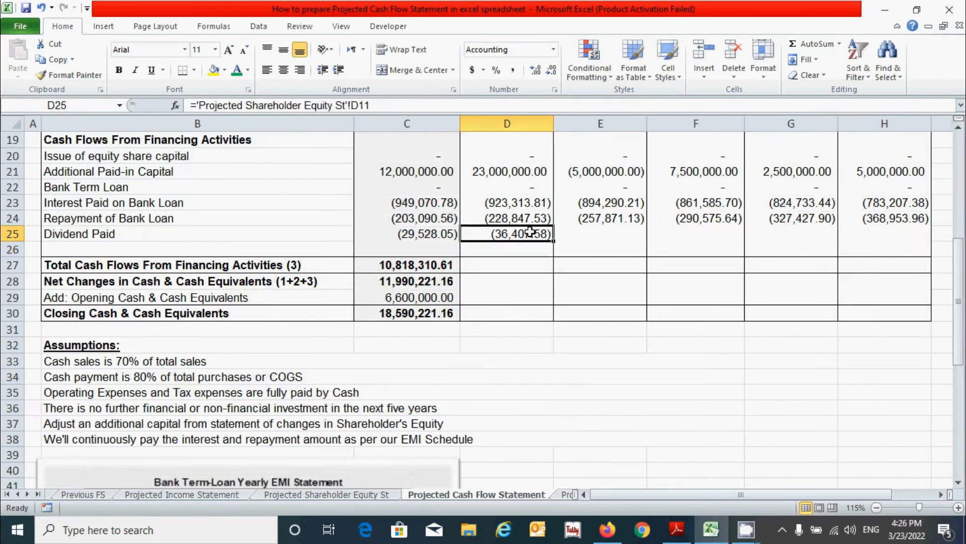
{"action": "left_click_drag", "start_coordinate": [554, 241], "coordinate": [889, 265]}
{"action": "left_click", "coordinate": [535, 360]}
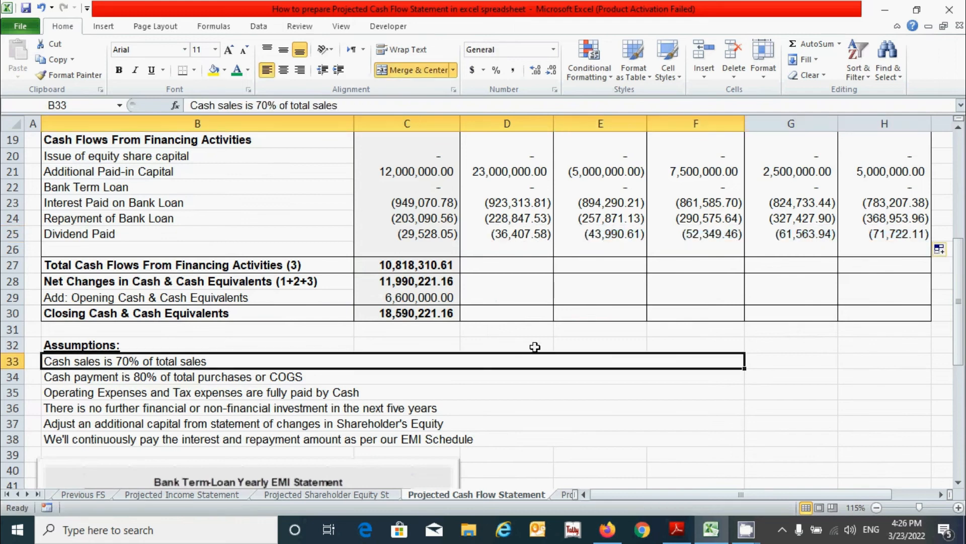
- Total the financing cash flows in D27 with =SUM(D19:D26) and fill the formula across to H27
{"action": "left_click", "coordinate": [520, 268]}
{"action": "scroll", "coordinate": [475, 323], "scroll_direction": "up", "scroll_amount": 2}
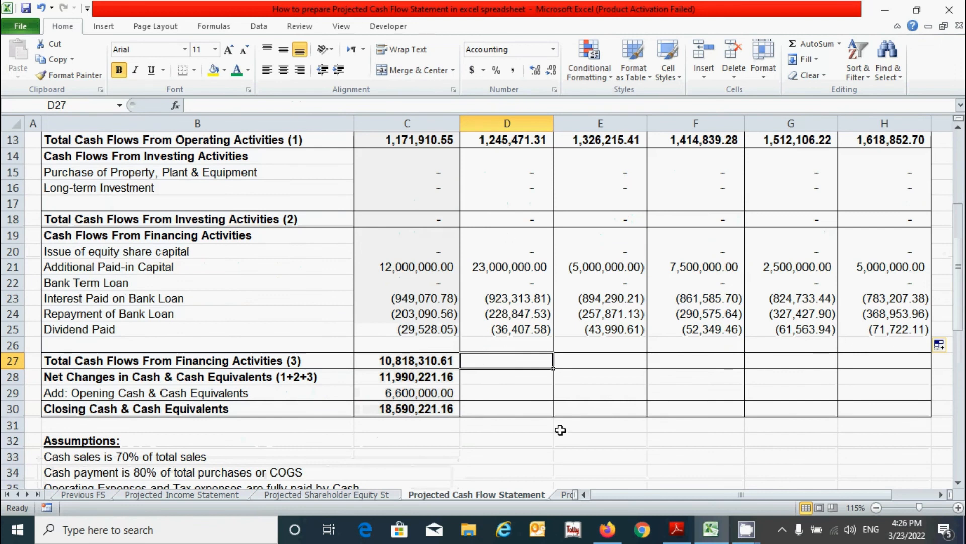
{"action": "type", "text": "=sum"}
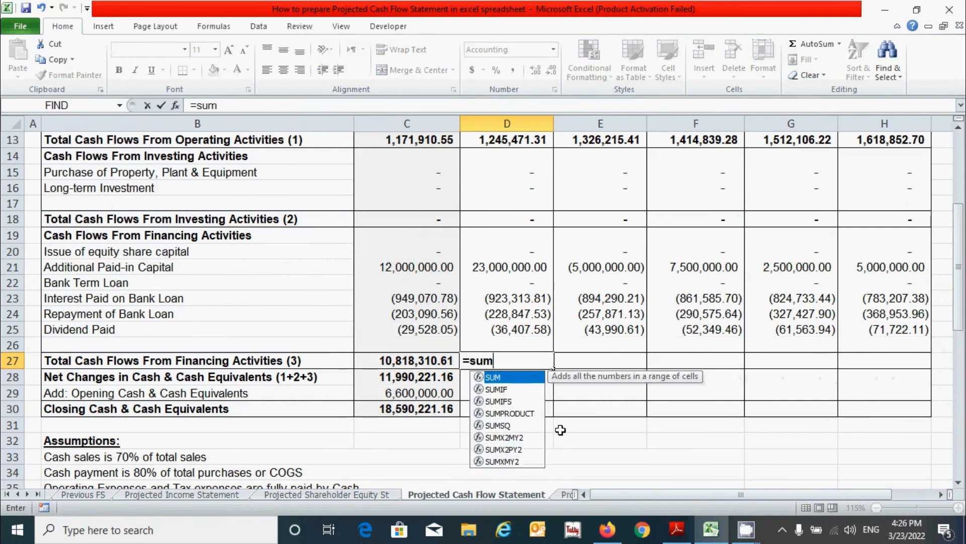
{"action": "key", "text": "Tab"}
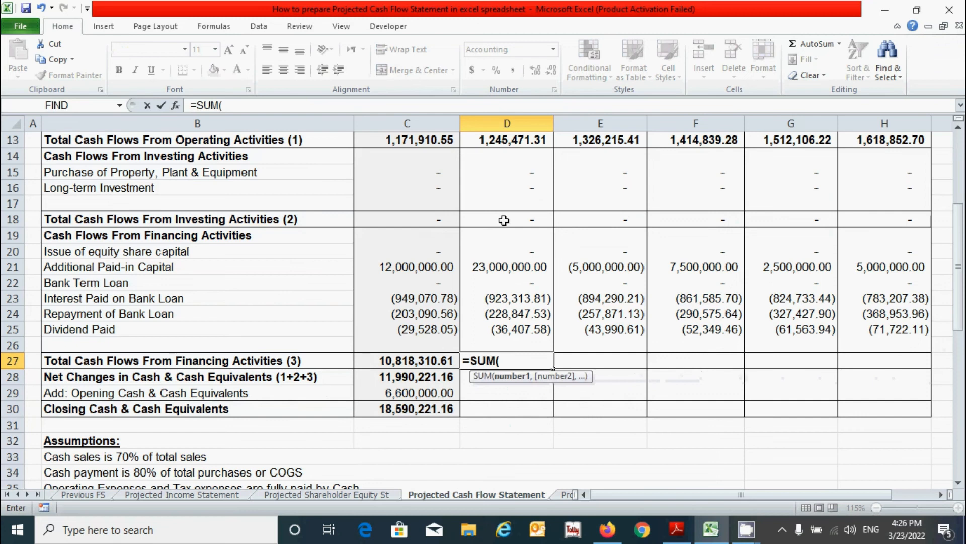
{"action": "left_click_drag", "start_coordinate": [504, 243], "coordinate": [546, 333]}
{"action": "type", "text": ")"}
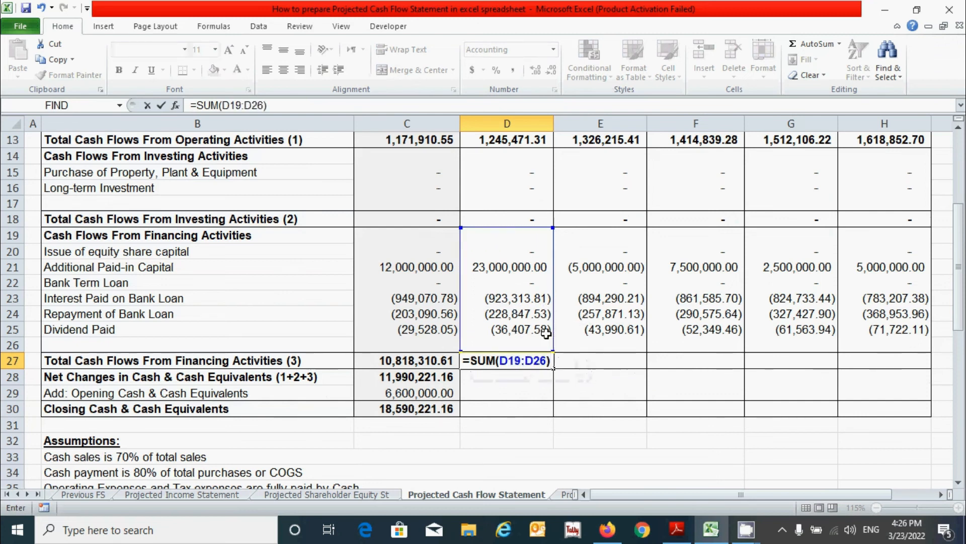
{"action": "key", "text": "Return"}
{"action": "key", "text": "Up"}
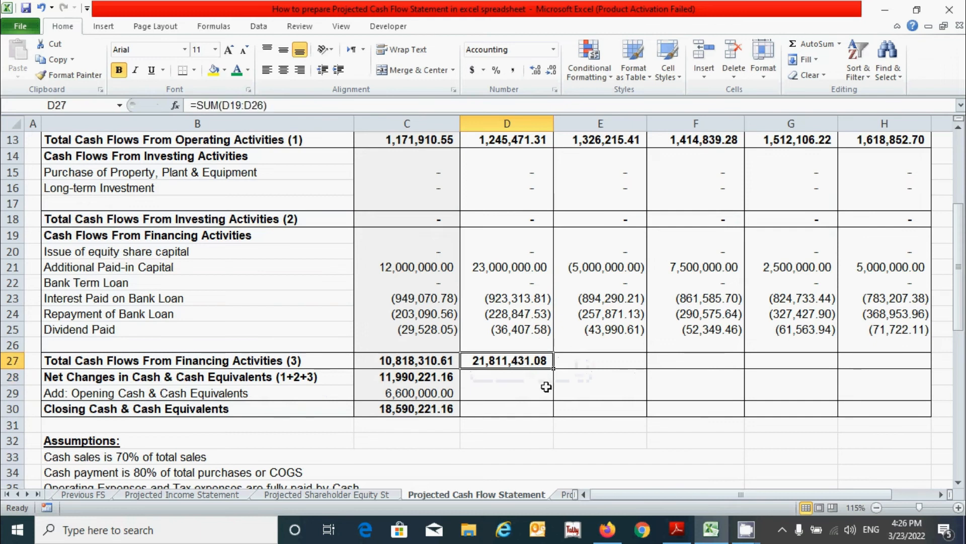
{"action": "left_click_drag", "start_coordinate": [554, 368], "coordinate": [898, 369]}
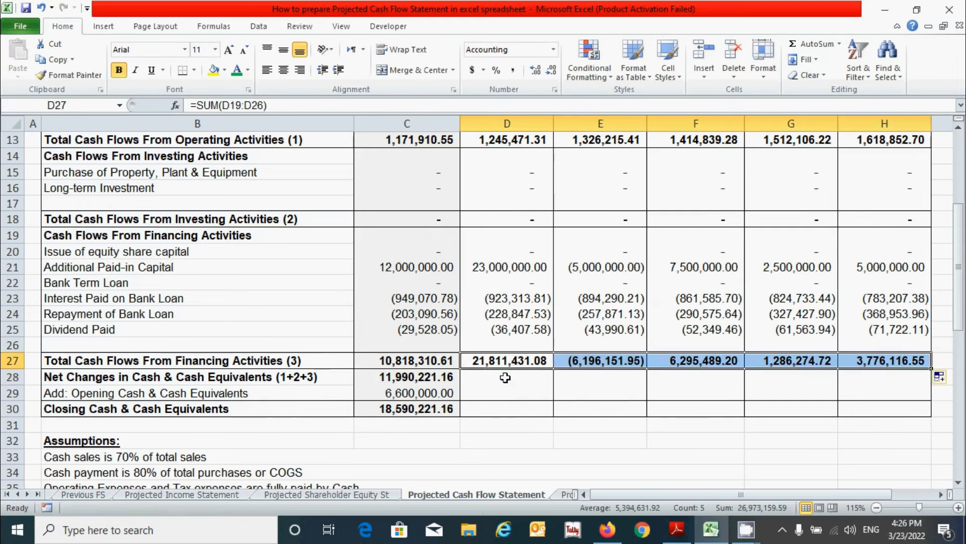
- Calculate the net changes in cash and cash equivalents in D28 with =D13+D18+D27 and fill the formula across to H28
{"action": "left_click", "coordinate": [505, 378]}
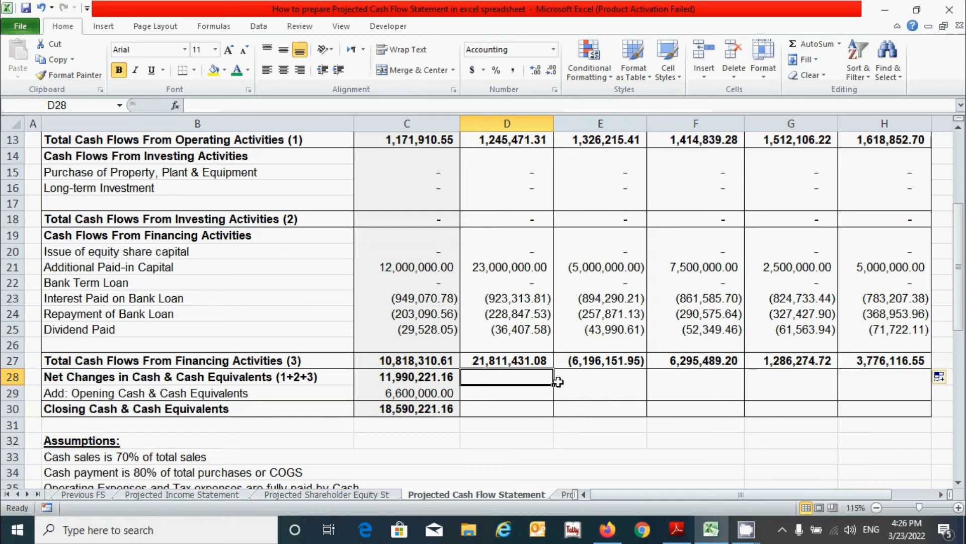
{"action": "type", "text": "="}
{"action": "scroll", "coordinate": [558, 381], "scroll_direction": "up", "scroll_amount": 1}
{"action": "left_click", "coordinate": [517, 184]}
{"action": "type", "text": "+"}
{"action": "left_click", "coordinate": [499, 266]}
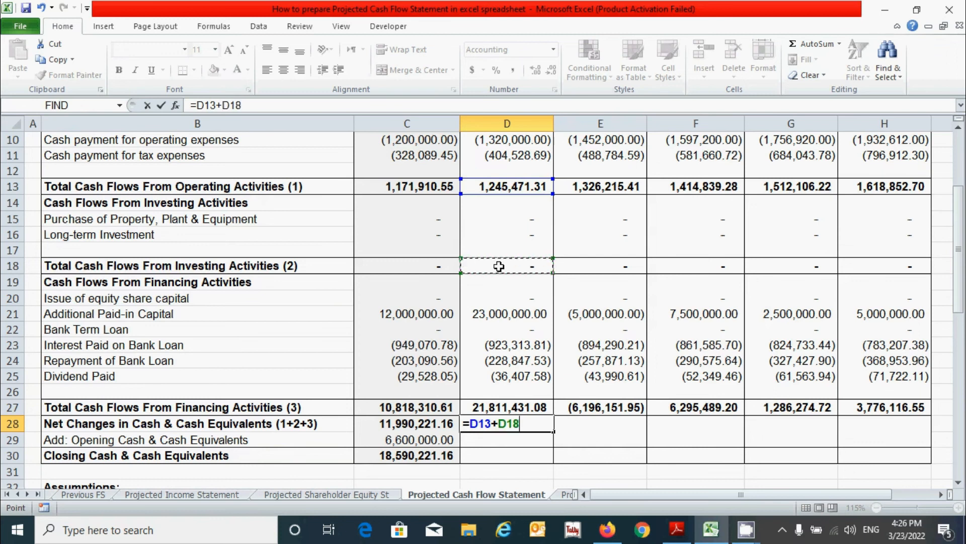
{"action": "type", "text": "+"}
{"action": "left_click", "coordinate": [527, 404]}
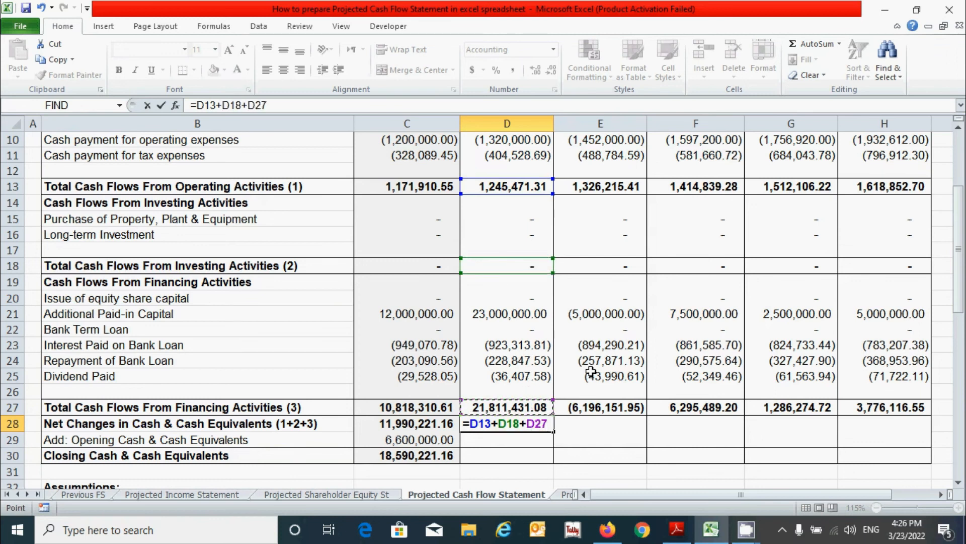
{"action": "key", "text": "Return"}
{"action": "scroll", "coordinate": [550, 295], "scroll_direction": "down", "scroll_amount": 3}
{"action": "left_click", "coordinate": [547, 285]}
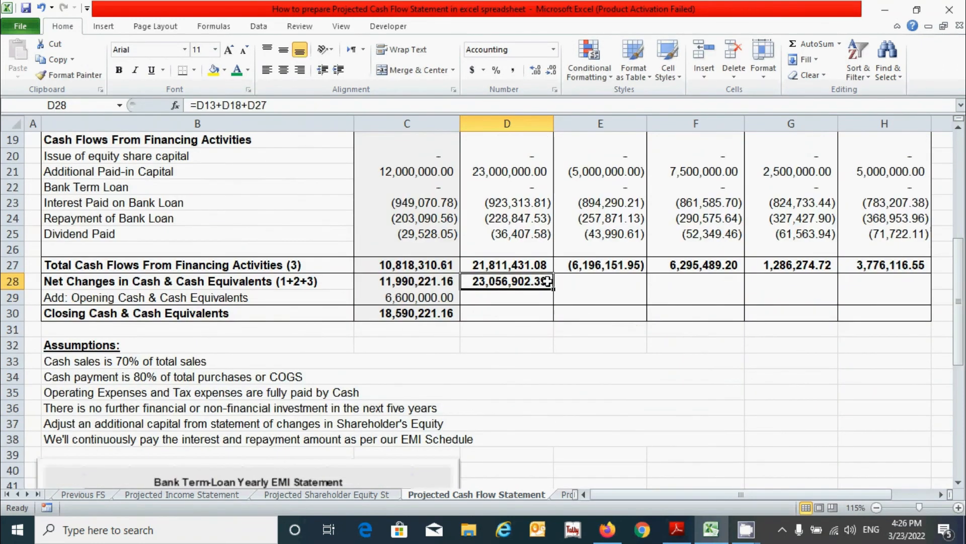
{"action": "left_click_drag", "start_coordinate": [553, 289], "coordinate": [887, 287]}
- Link the opening cash in D29 to the prior year's closing cash with =C30 and fill the formula across to H29
{"action": "left_click", "coordinate": [544, 297]}
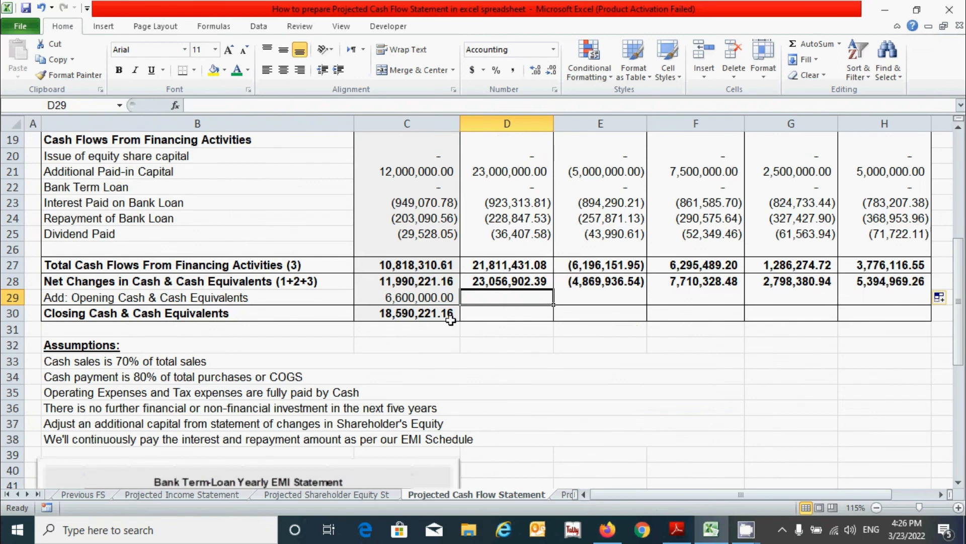
{"action": "type", "text": "="}
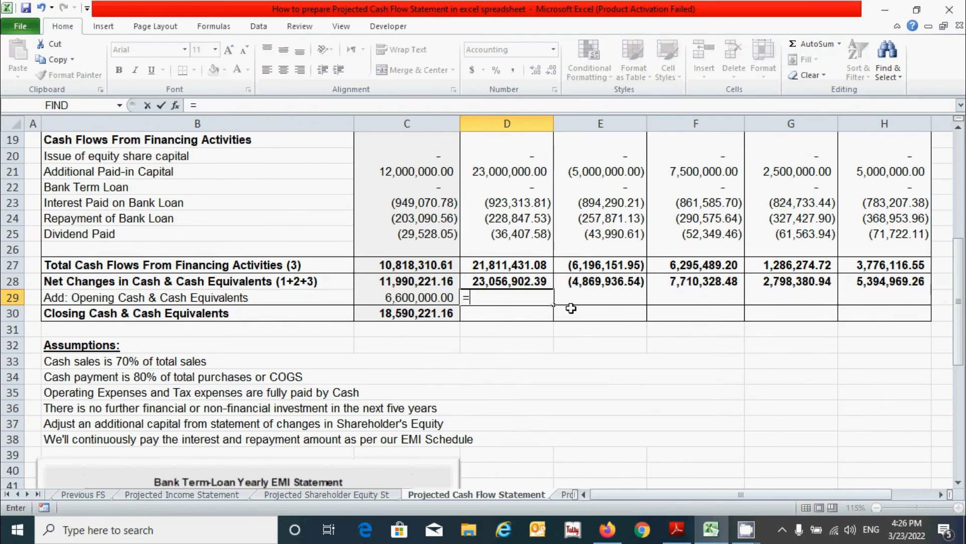
{"action": "left_click", "coordinate": [420, 315]}
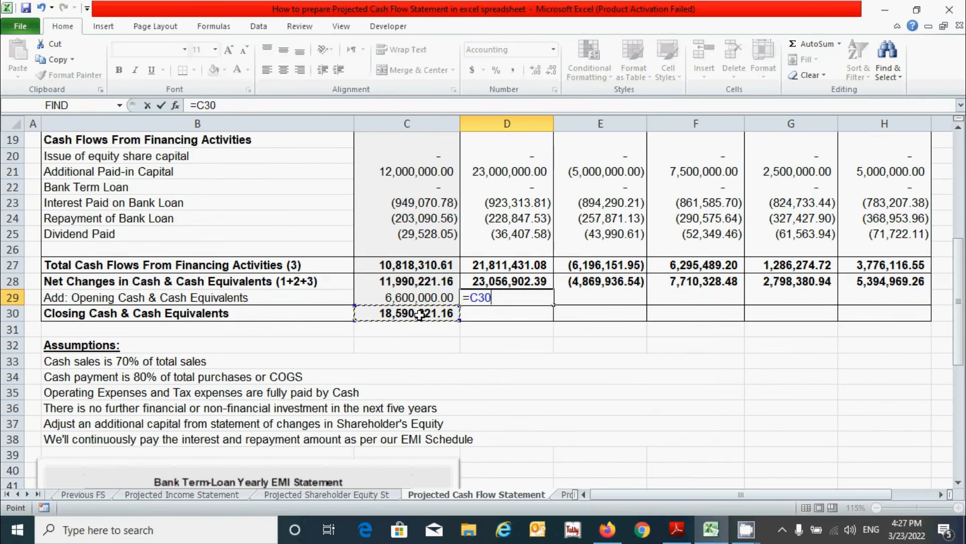
{"action": "key", "text": "Return"}
{"action": "left_click", "coordinate": [521, 293]}
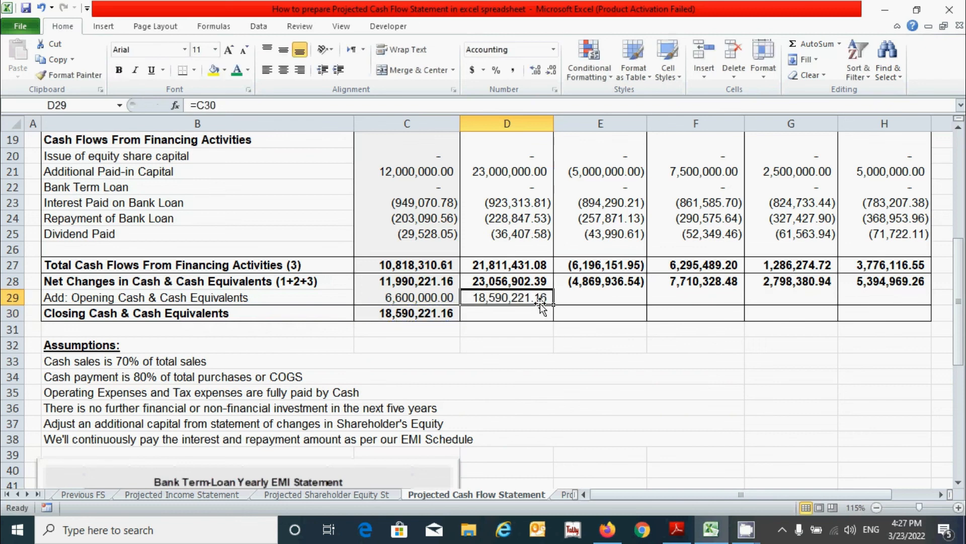
{"action": "left_click_drag", "start_coordinate": [554, 305], "coordinate": [881, 304]}
- Calculate the closing cash and cash equivalents in D30 with =SUM(D28:D29) and fill the formula across to H30
{"action": "left_click", "coordinate": [524, 315]}
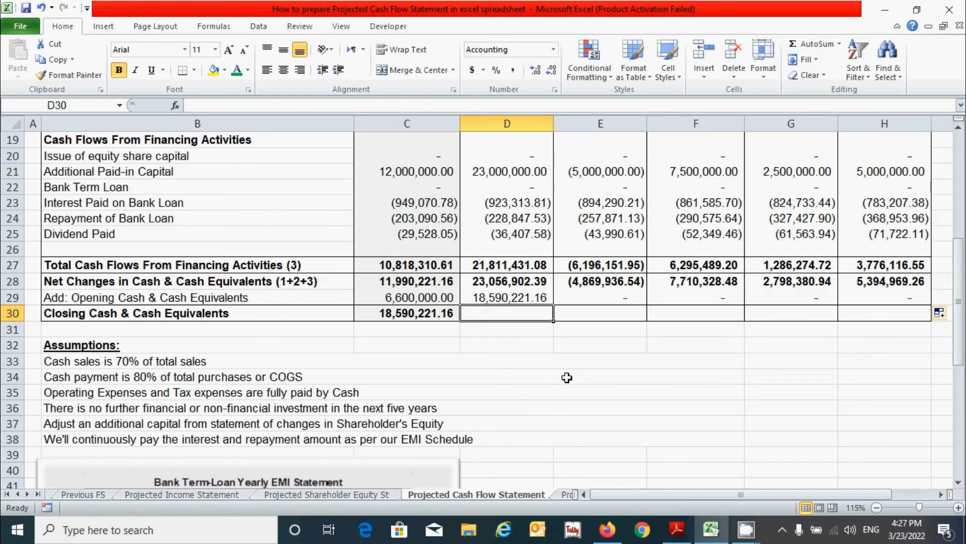
{"action": "type", "text": "="}
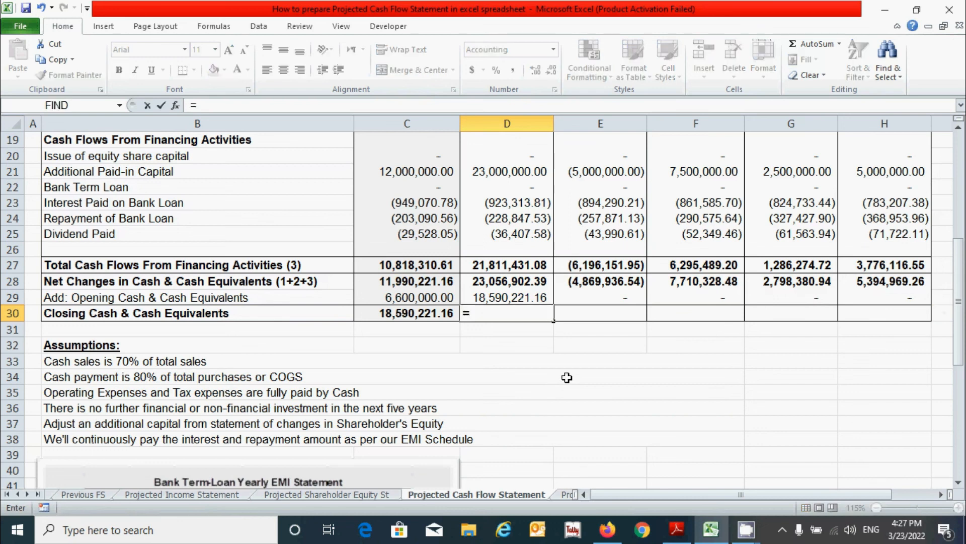
{"action": "type", "text": "su"}
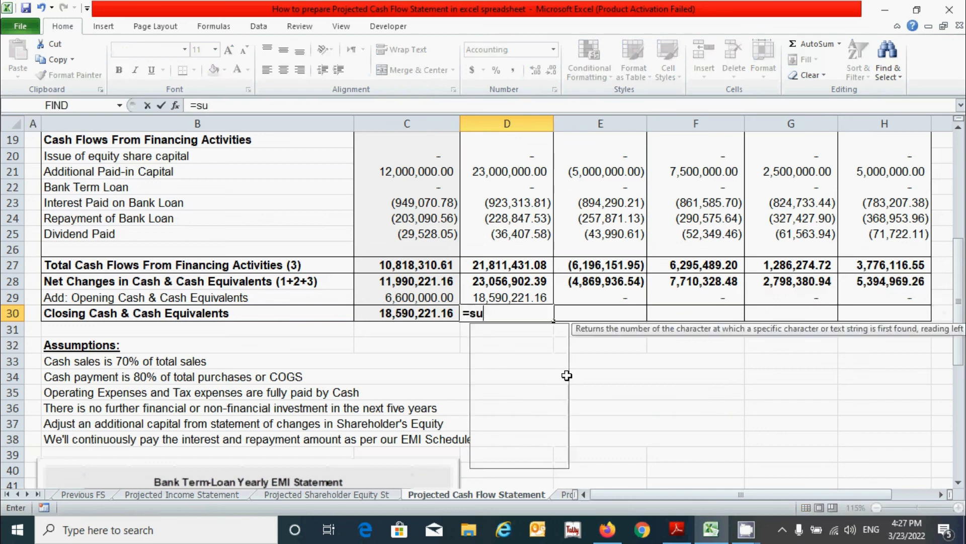
{"action": "key", "text": "Tab"}
{"action": "left_click_drag", "start_coordinate": [526, 286], "coordinate": [524, 298]}
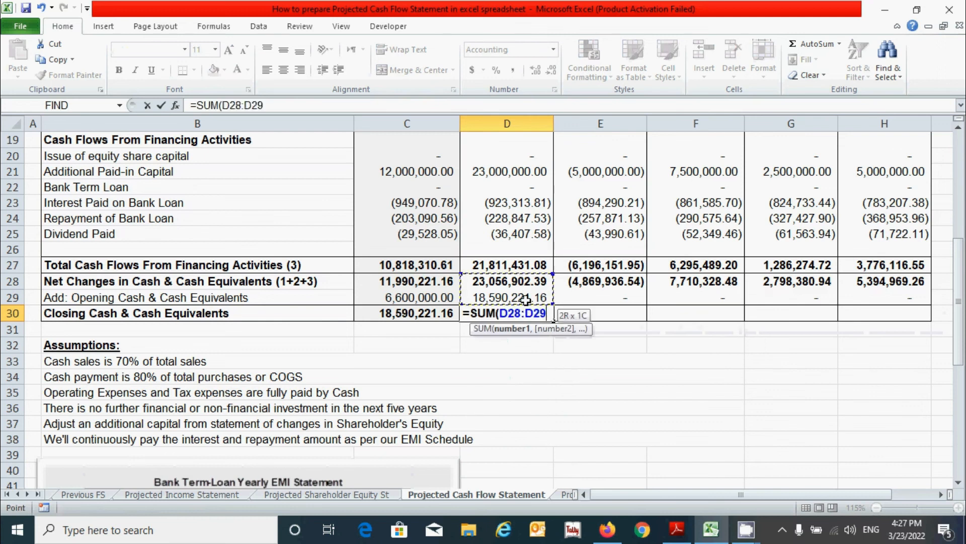
{"action": "type", "text": ")"}
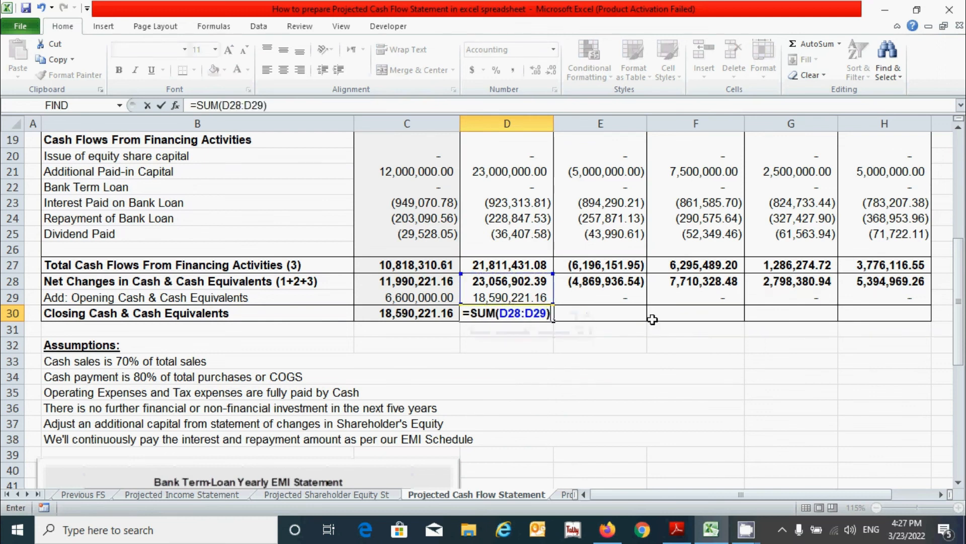
{"action": "key", "text": "Return"}
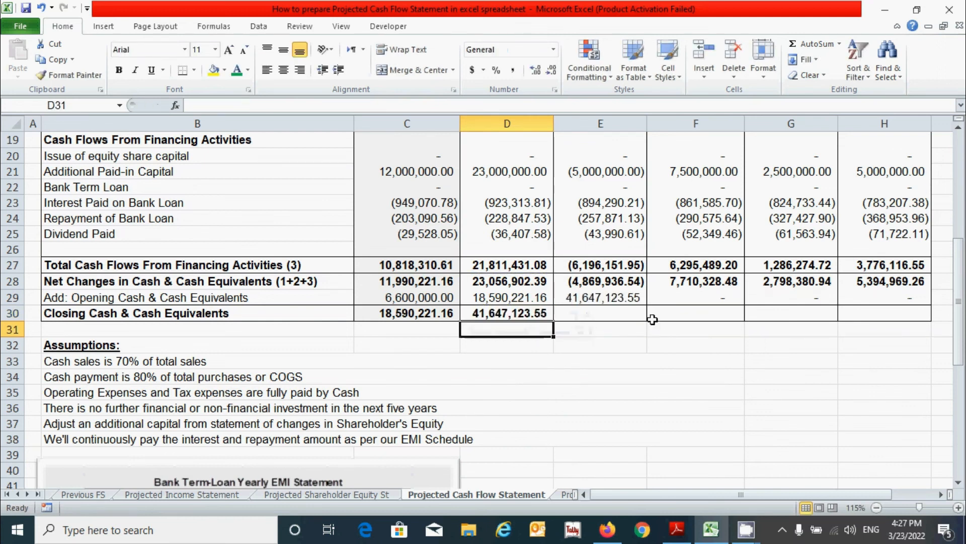
{"action": "left_click", "coordinate": [550, 318]}
{"action": "left_click_drag", "start_coordinate": [554, 322], "coordinate": [899, 328]}
{"action": "left_click", "coordinate": [726, 350]}
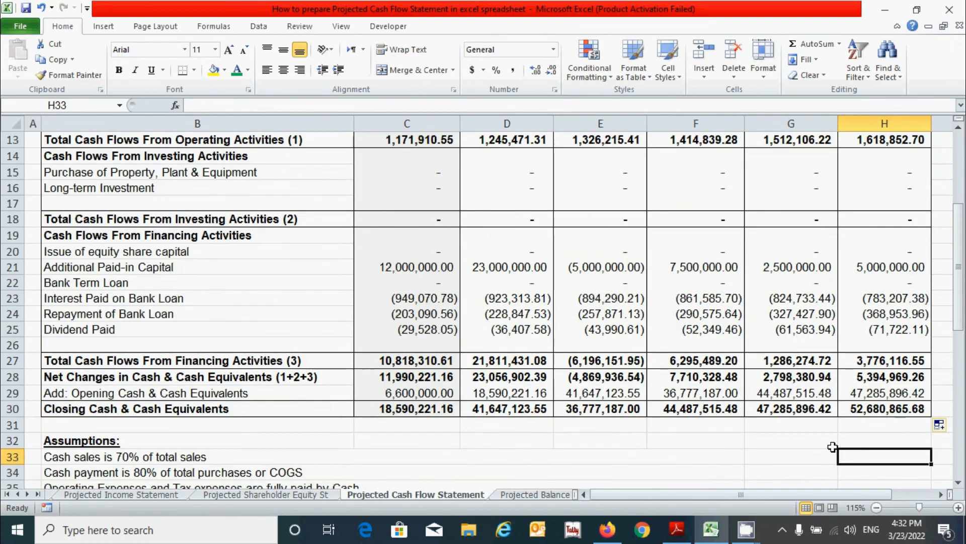
- Review the whole projected cash flow statement, from the operating activities through to the closing cash balances
{"action": "scroll", "coordinate": [805, 446], "scroll_direction": "up", "scroll_amount": 3}
{"action": "scroll", "coordinate": [833, 446], "scroll_direction": "up", "scroll_amount": 1}
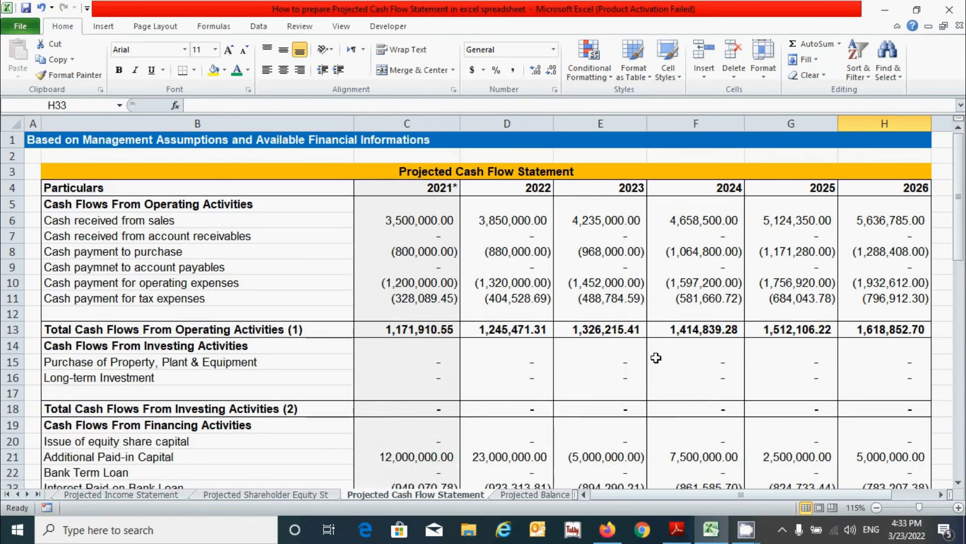
{"action": "scroll", "coordinate": [656, 357], "scroll_direction": "down", "scroll_amount": 2}
{"action": "scroll", "coordinate": [656, 358], "scroll_direction": "down", "scroll_amount": 3}
{"action": "scroll", "coordinate": [657, 355], "scroll_direction": "up", "scroll_amount": 5}
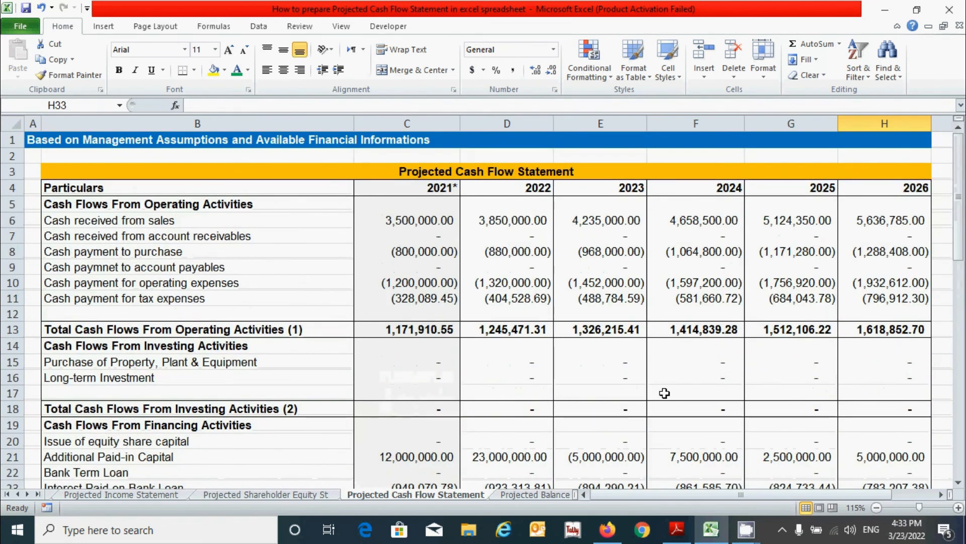
{"action": "left_click", "coordinate": [801, 383]}
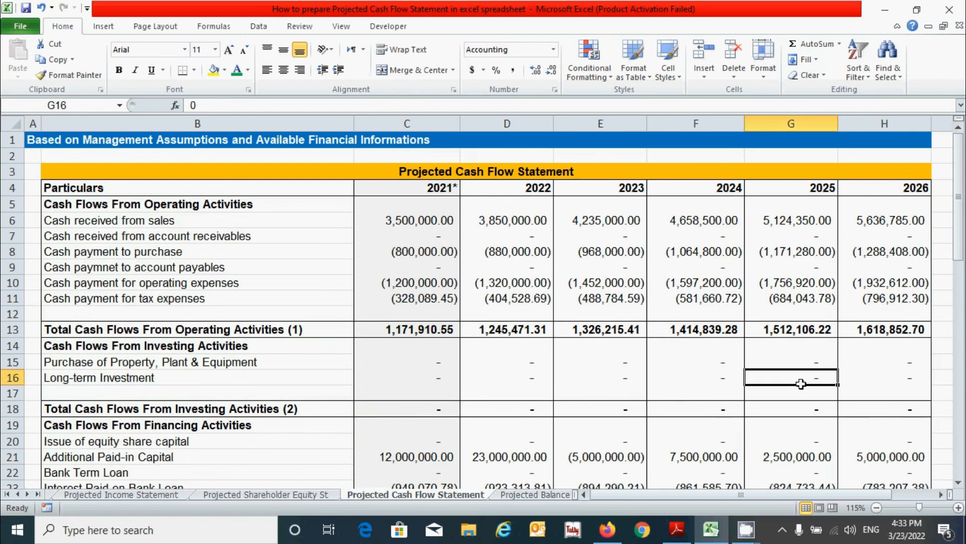